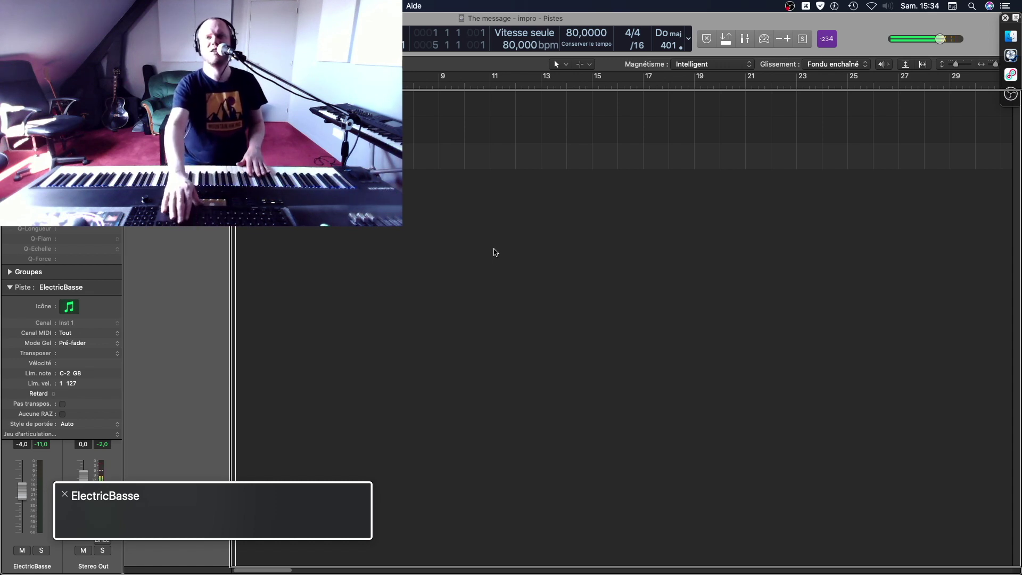
Record the bass part on the ElectricBasse track from bar 1 and play back its beginning.
key("Return")
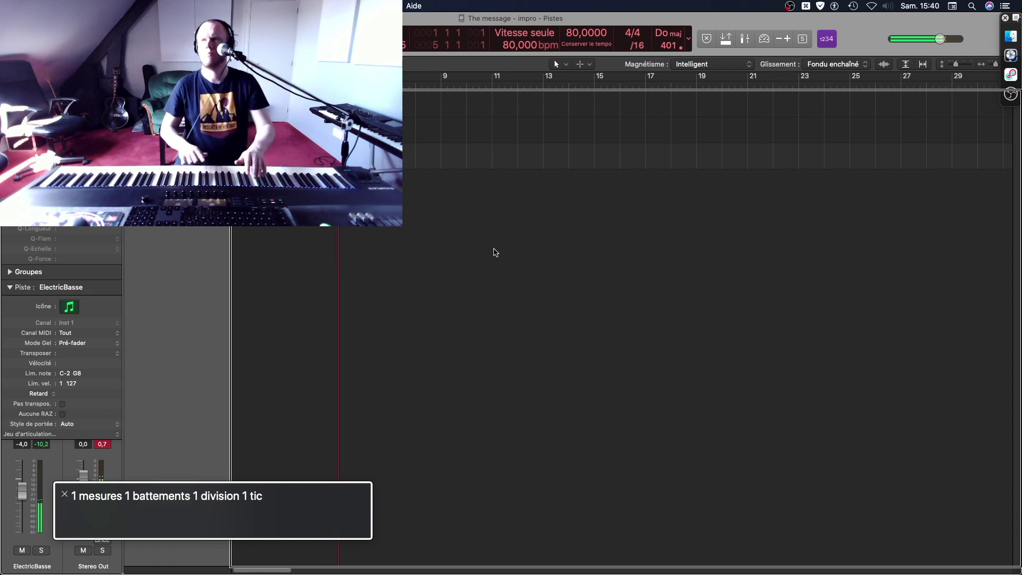
key("space")
key("Return")
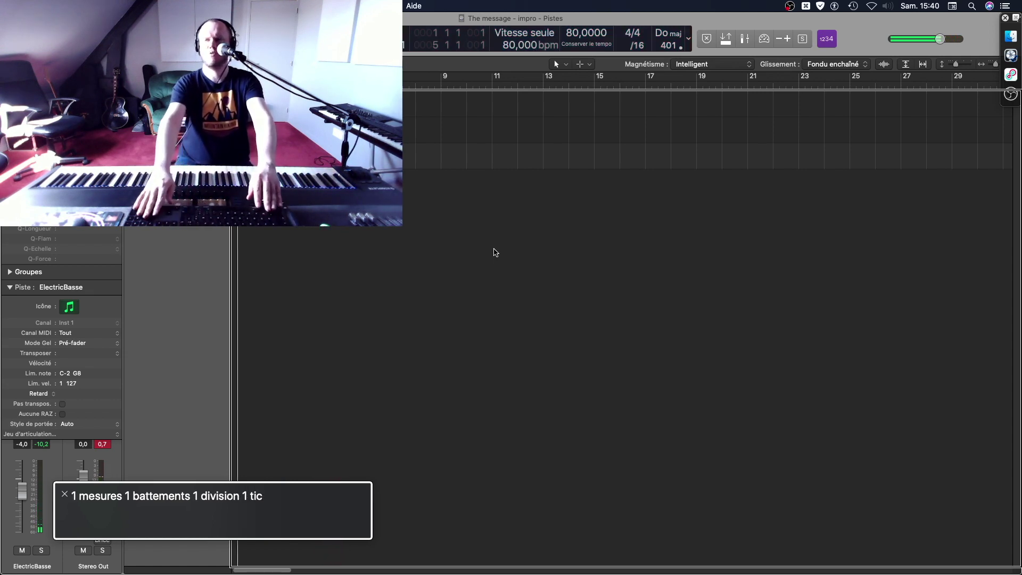
key("space")
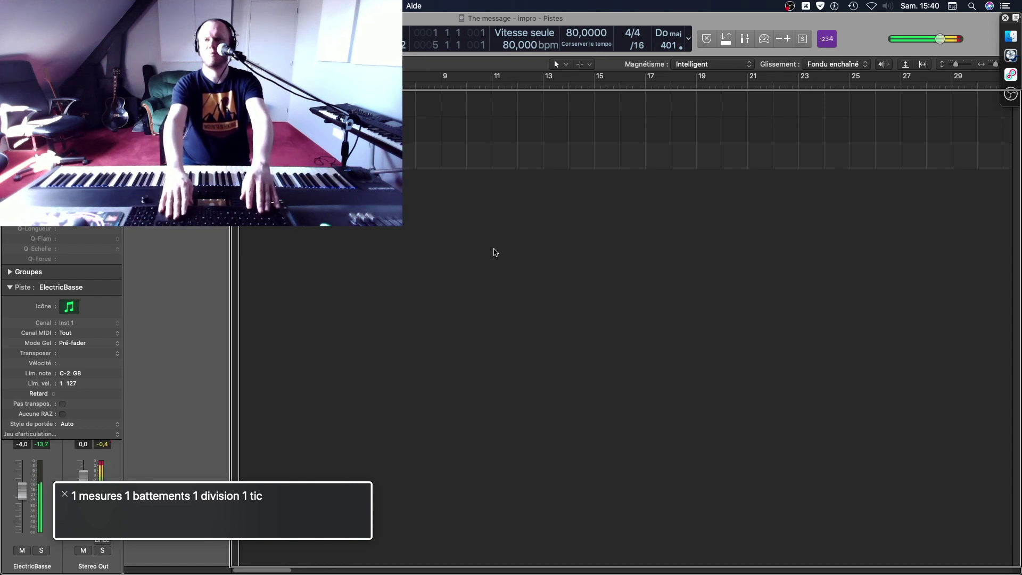
key("space")
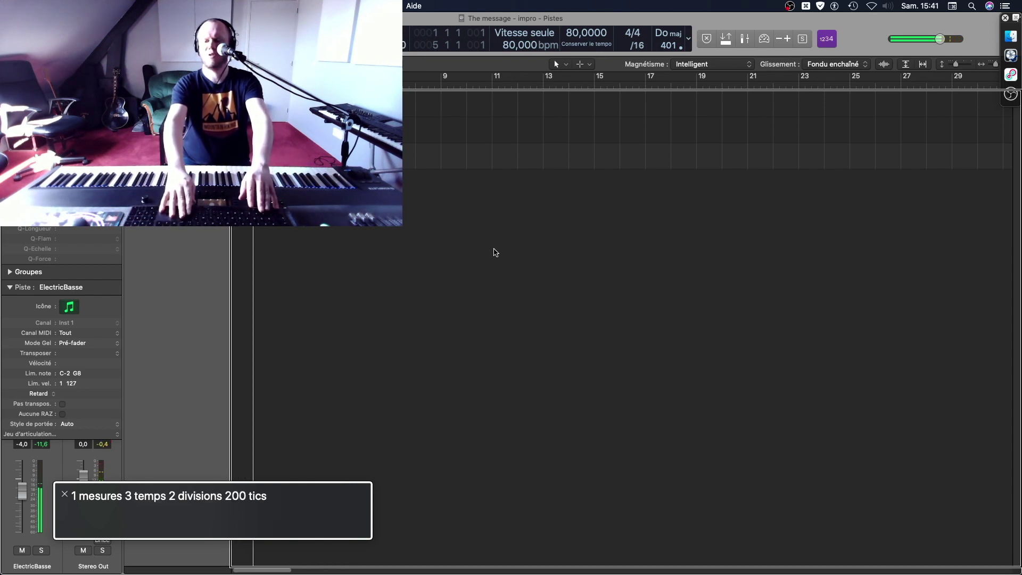
Repeat the recorded ElectricBasse region with 99 copies.
key("Return")
key("Down")
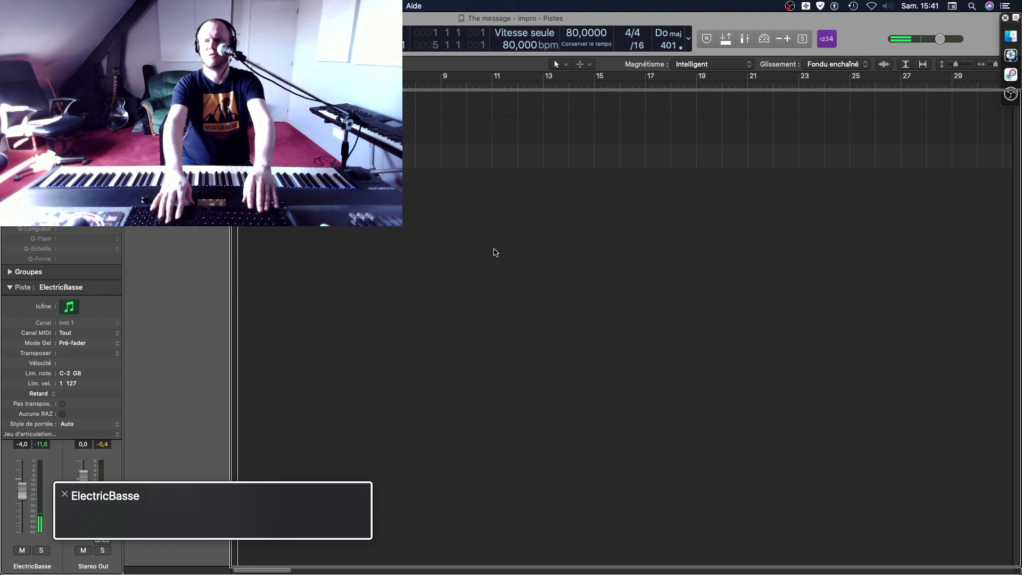
key("super+r")
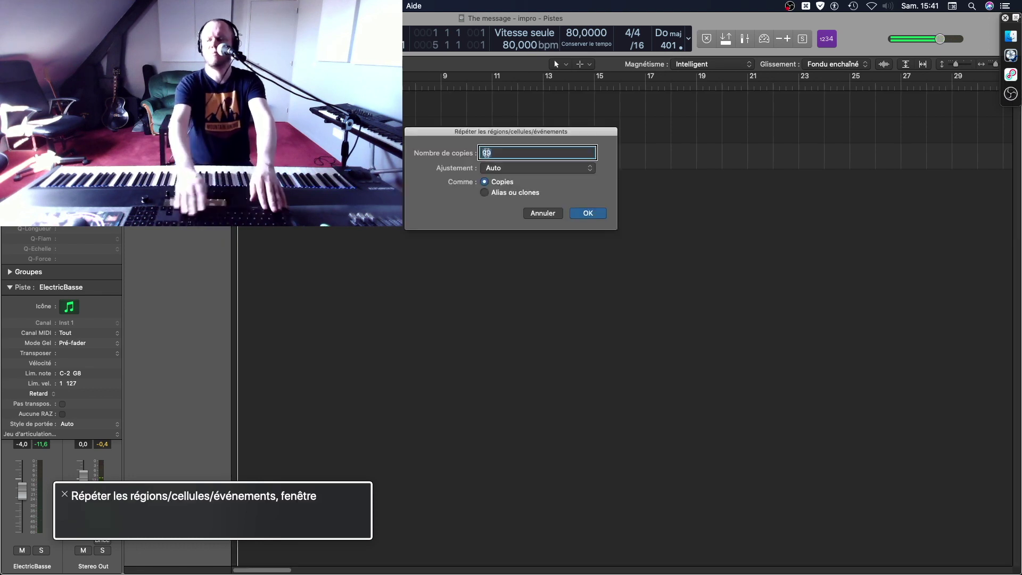
key("Tab")
key("space")
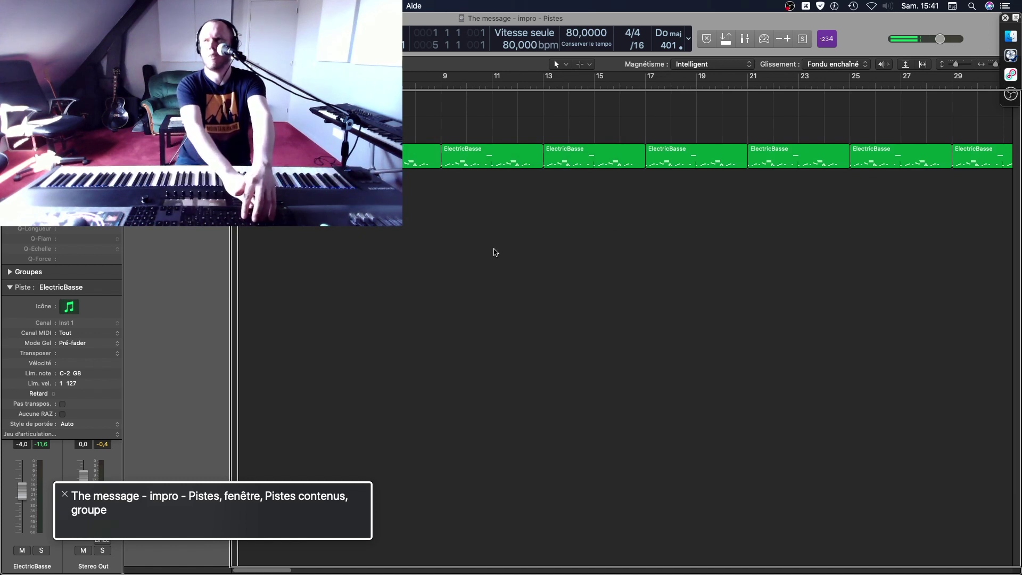
Join all the ElectricBasse regions into one continuous region and save the project.
key("super+a")
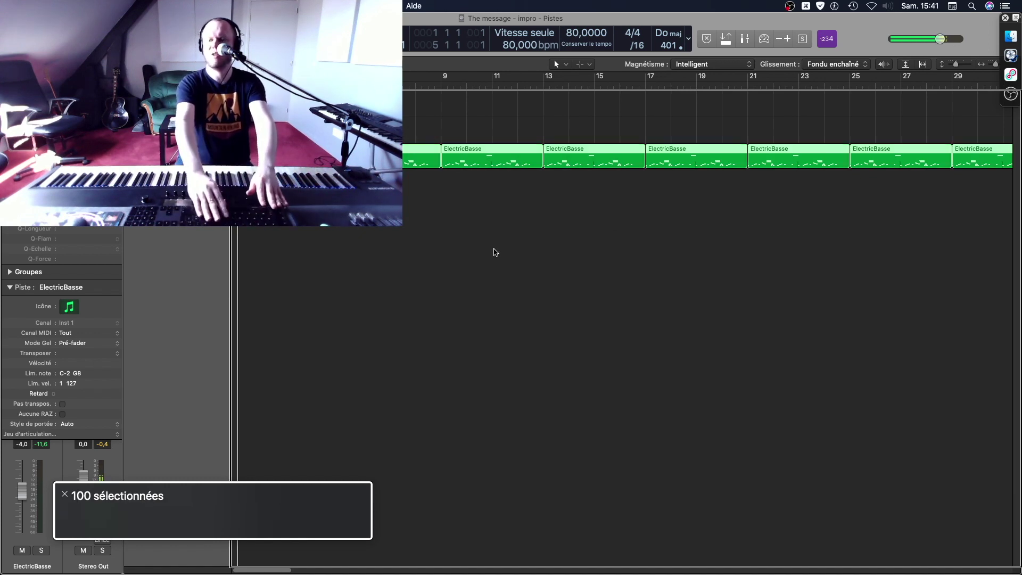
key("super+j")
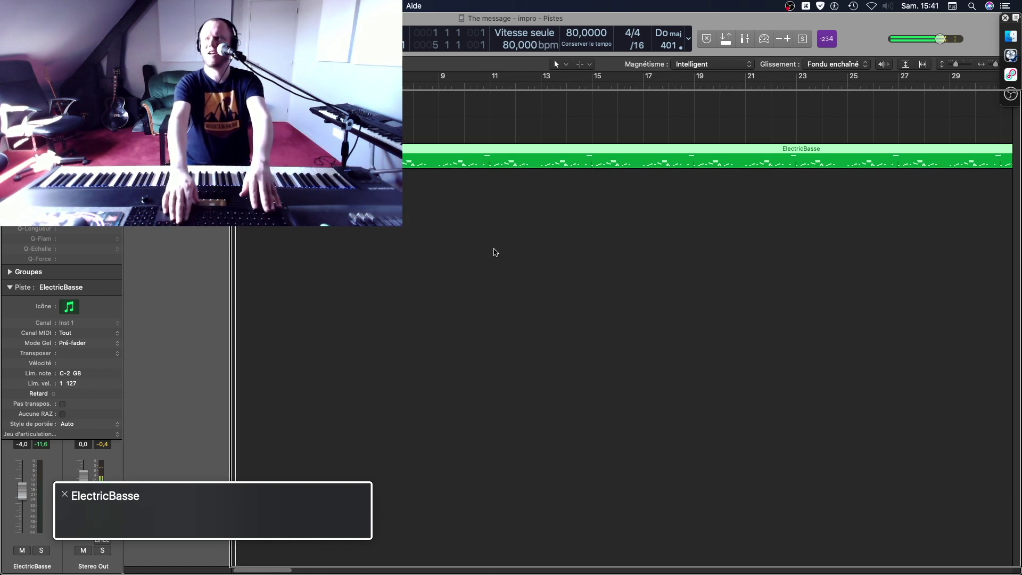
key("super+s")
key("space")
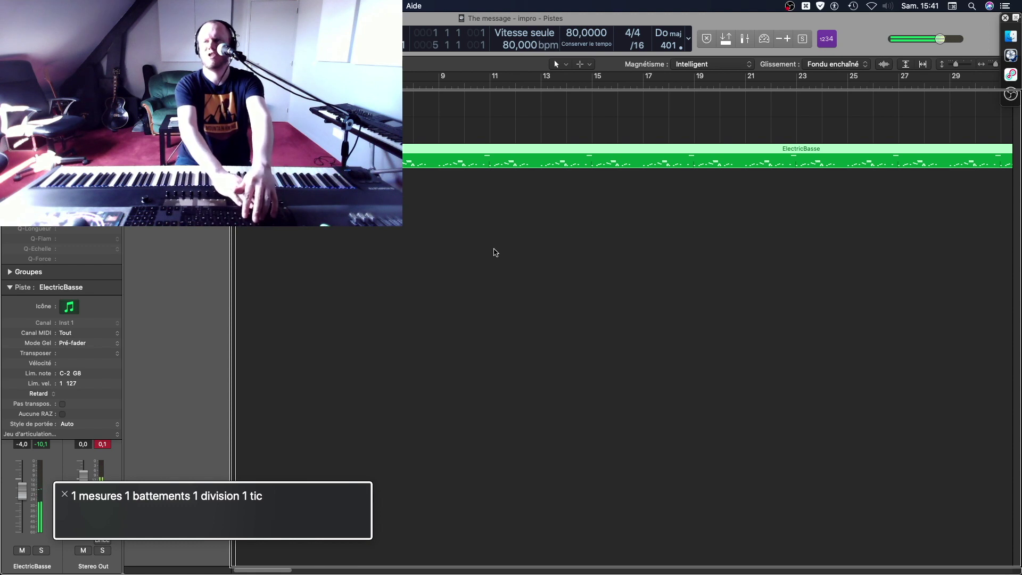
key("super+s")
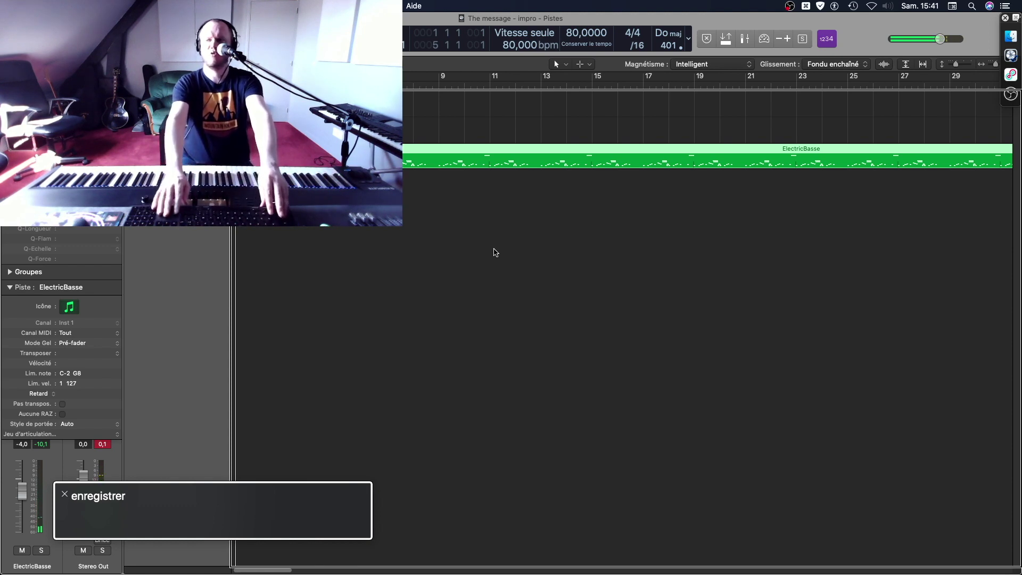
Create a new software instrument track and load Drum Kit Designer on it in its Multisortie version.
key("alt+super+s")
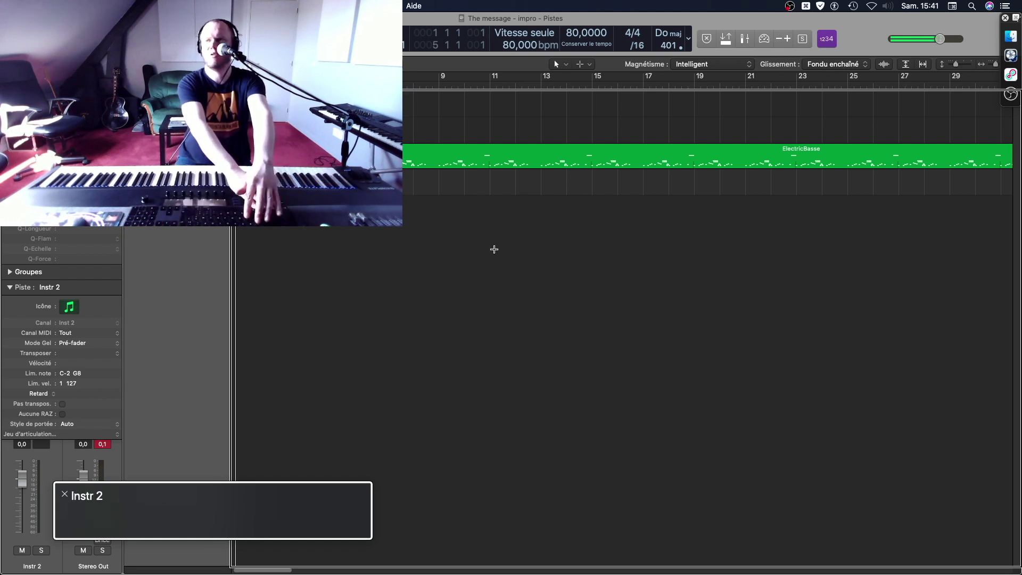
key("super+i")
key("d")
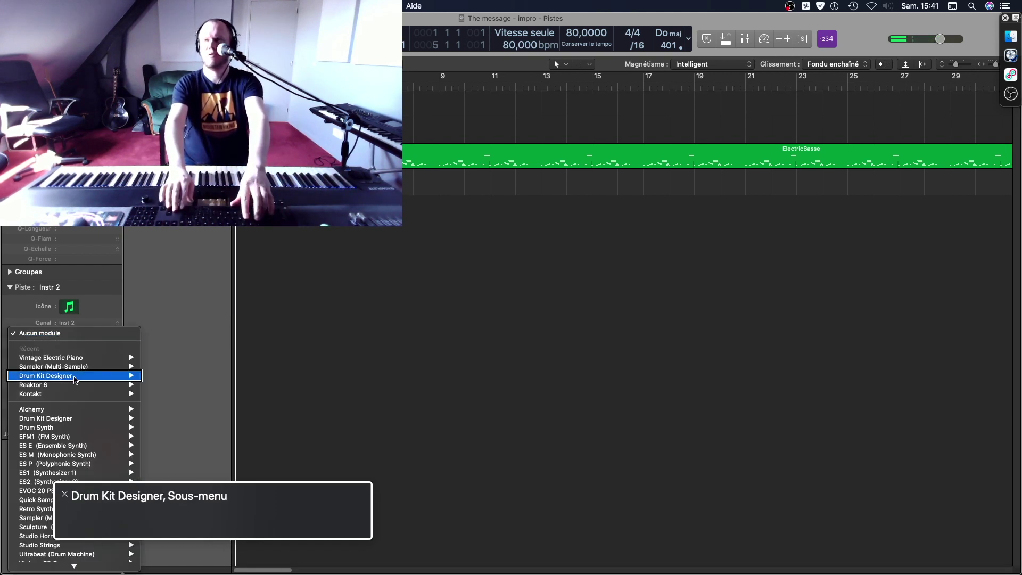
key("Right")
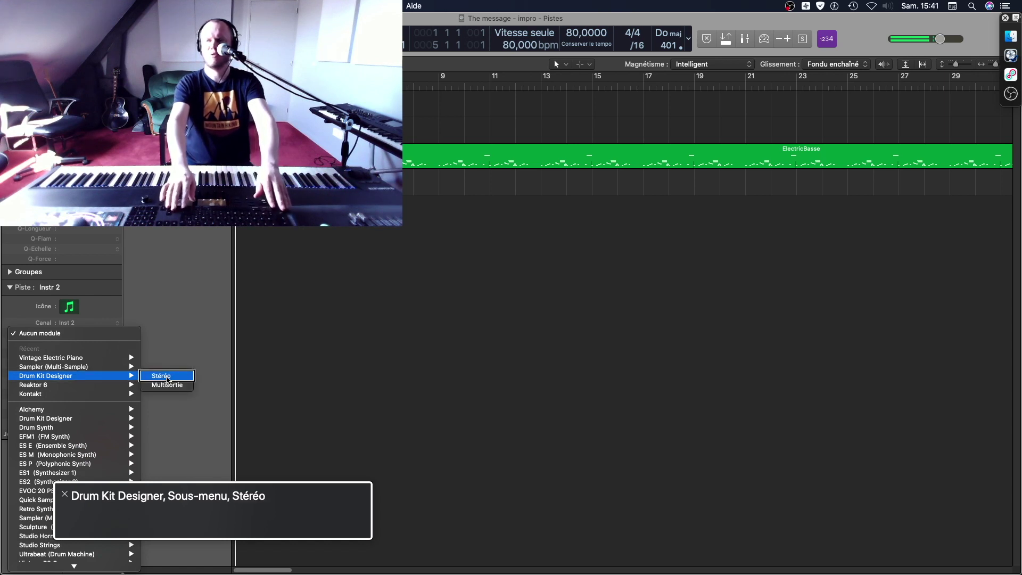
key("Down")
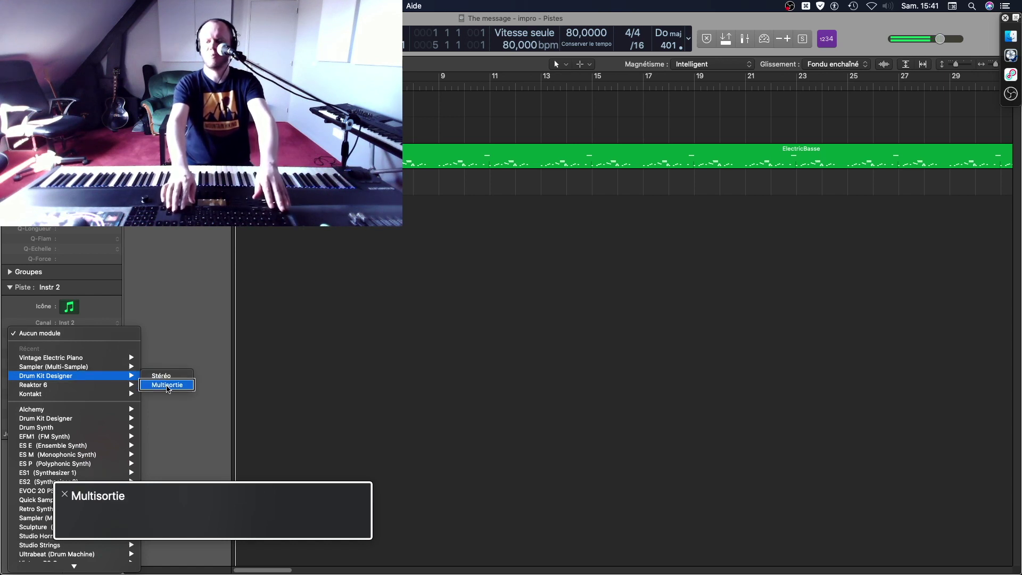
key("Return")
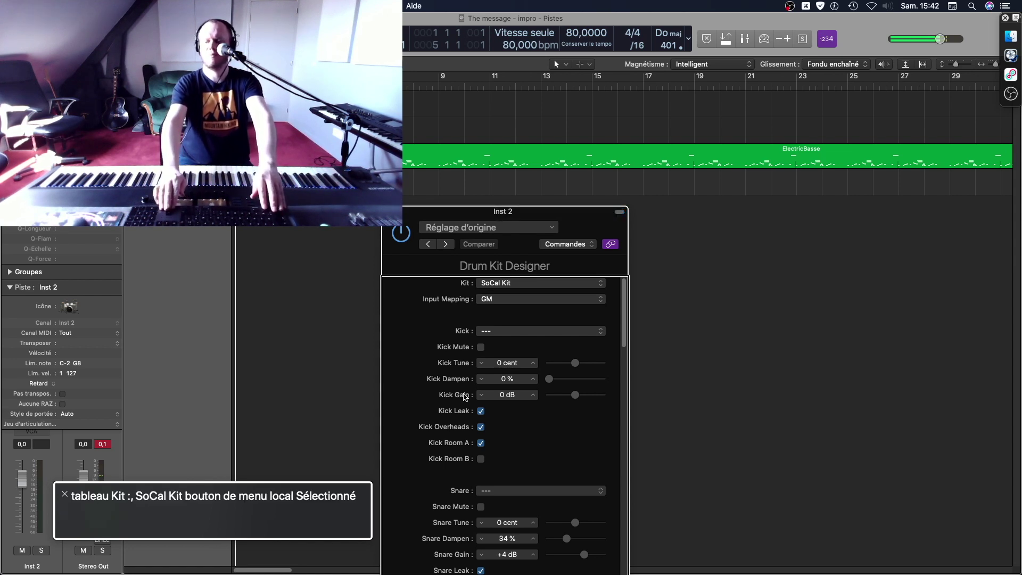
Set the Drum Kit Designer kit to Stadium Kit and close the plug-in window.
left_click(518, 284)
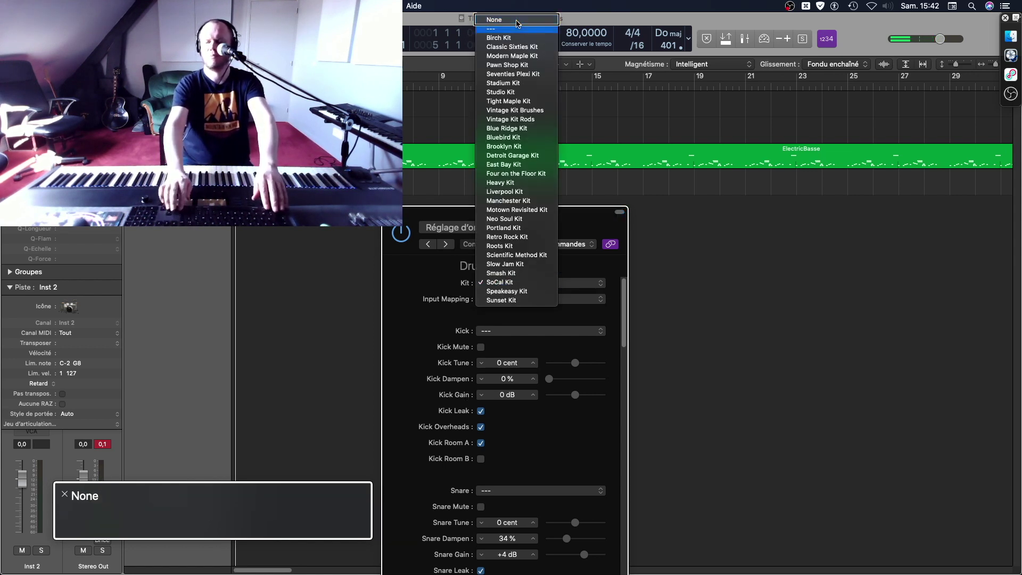
left_click(517, 84)
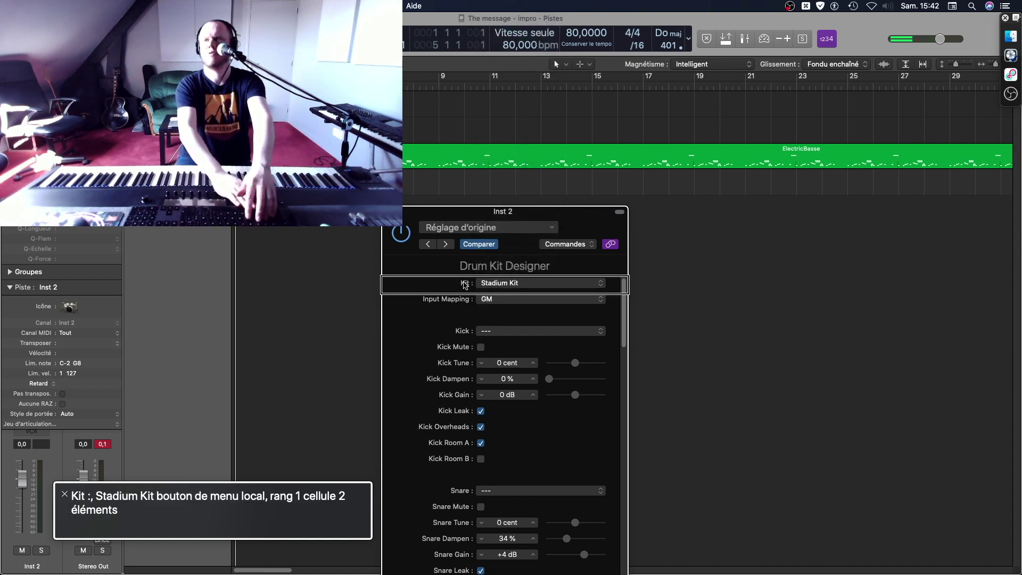
key("super+w")
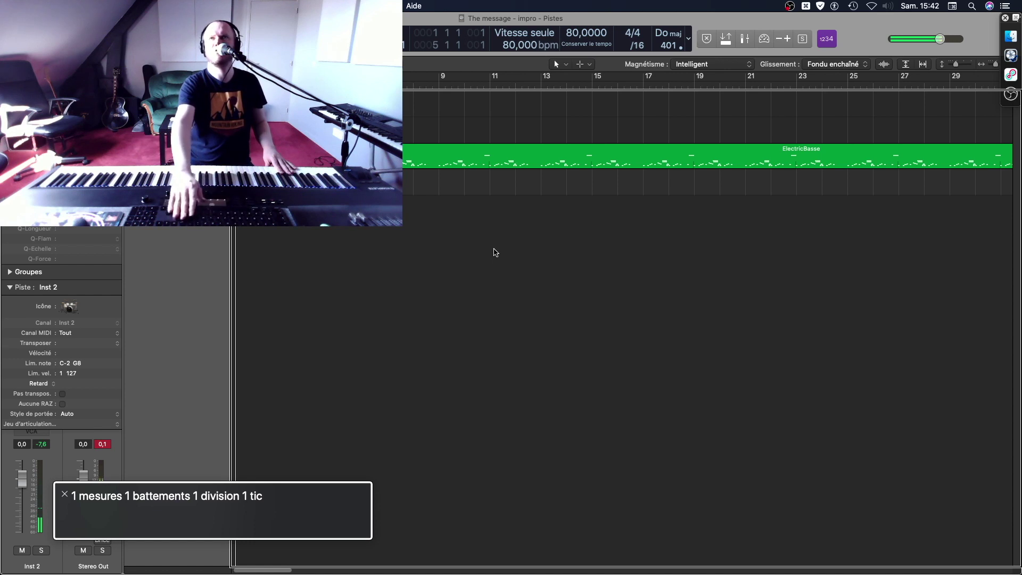
Rehearse the drum part over the bass playback and record it on the Inst 2 track from bar 1.
key("space")
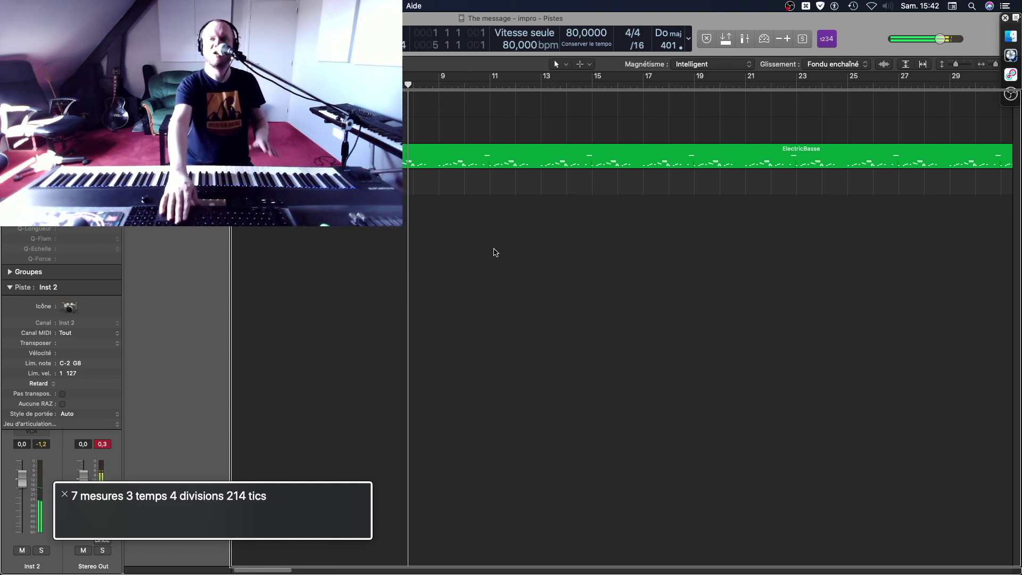
key("Return")
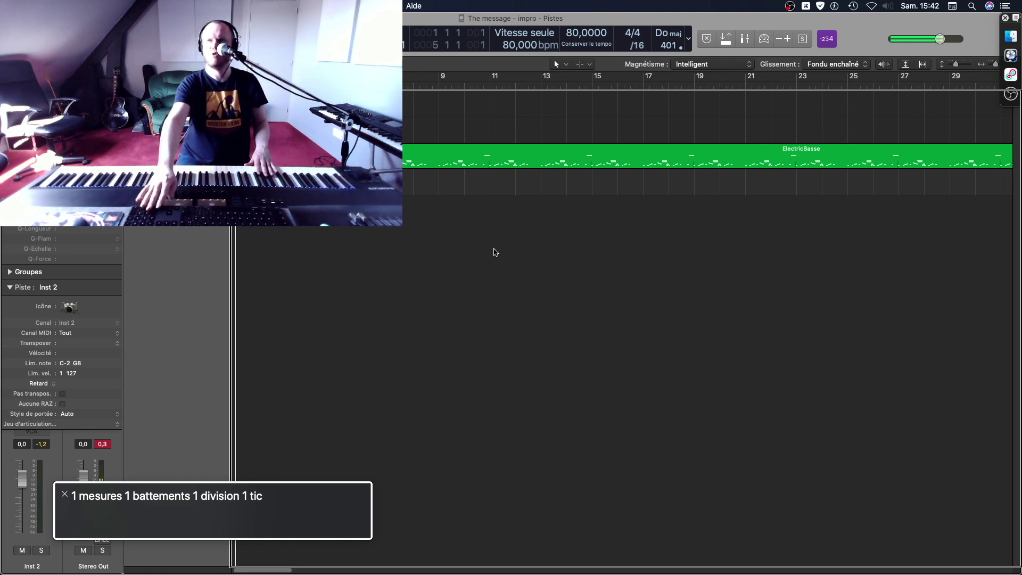
key("r")
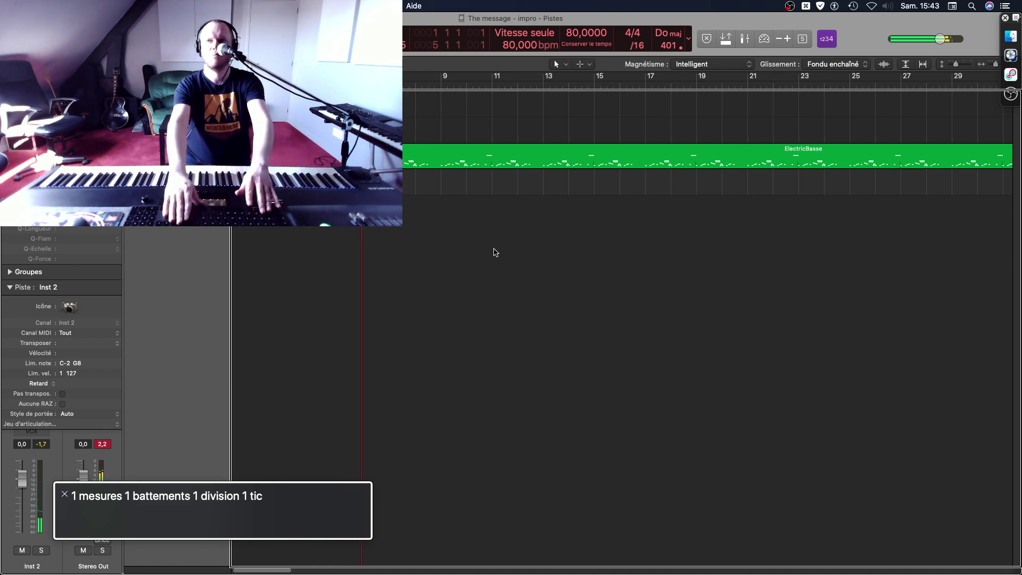
key("space")
key("Return")
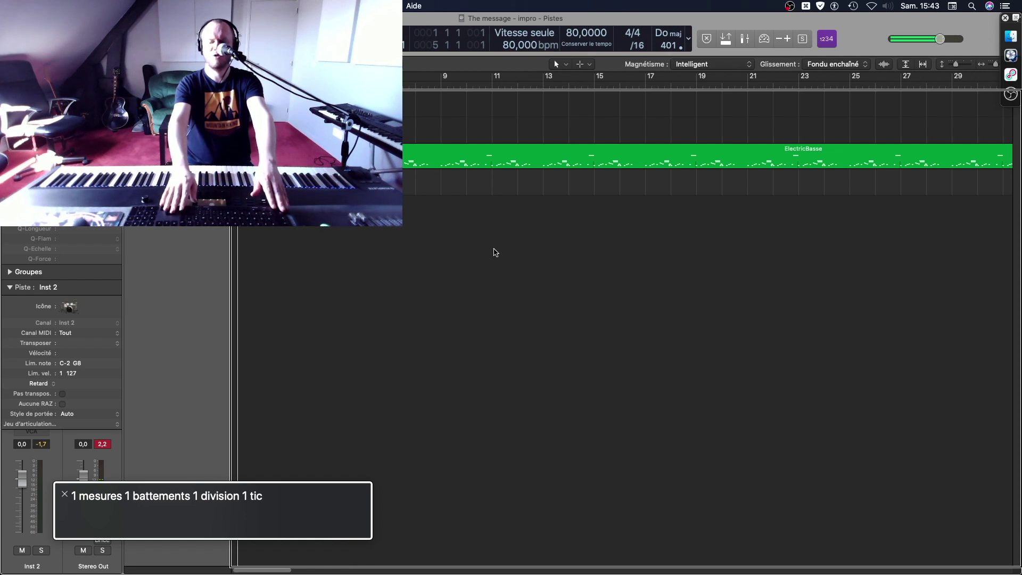
Rename the Inst 2 track as Drums.
key("Down")
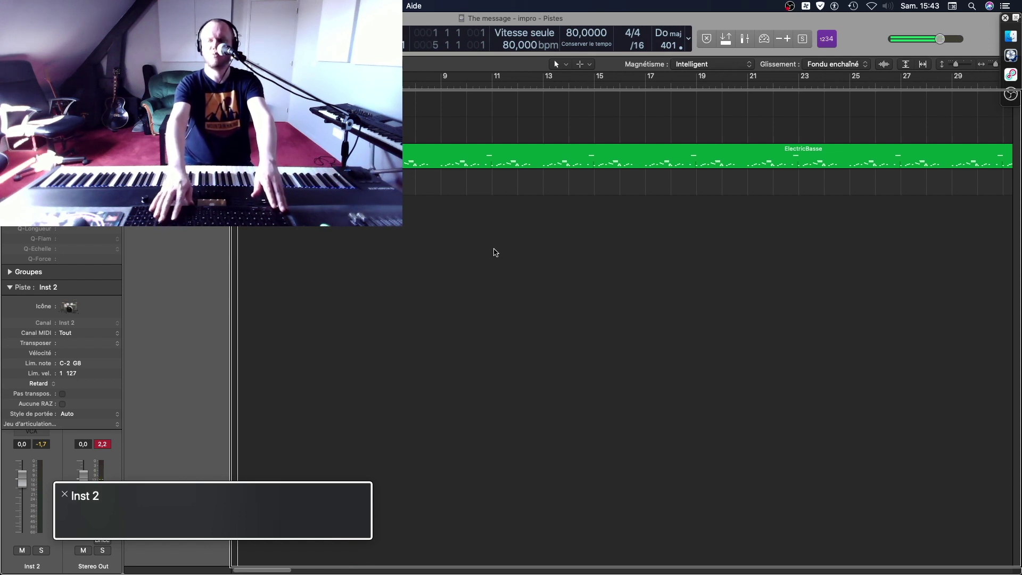
key("shift+Return")
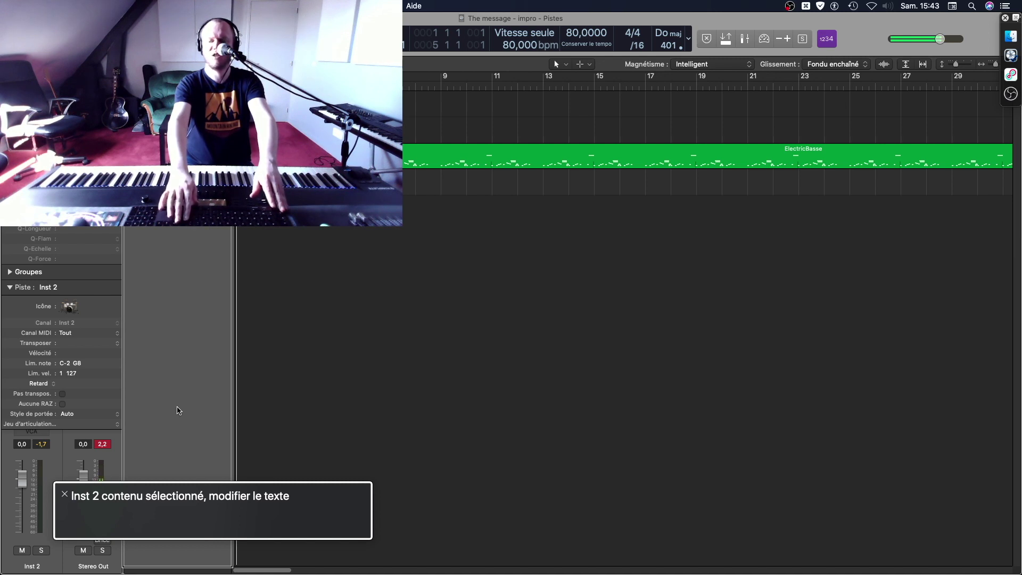
key("BackSpace")
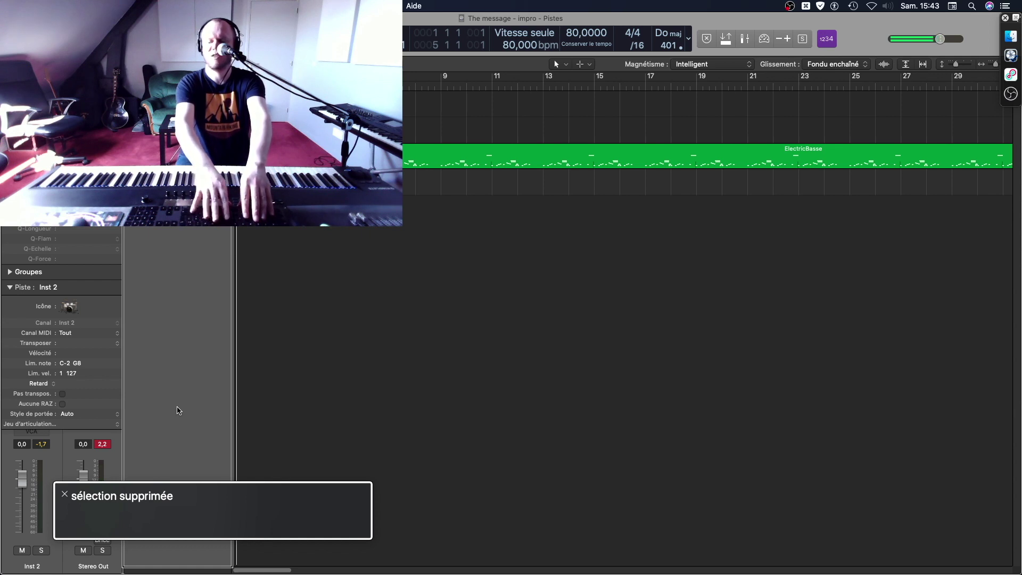
key("ctrl+shift+h")
key("Return")
key("Return")
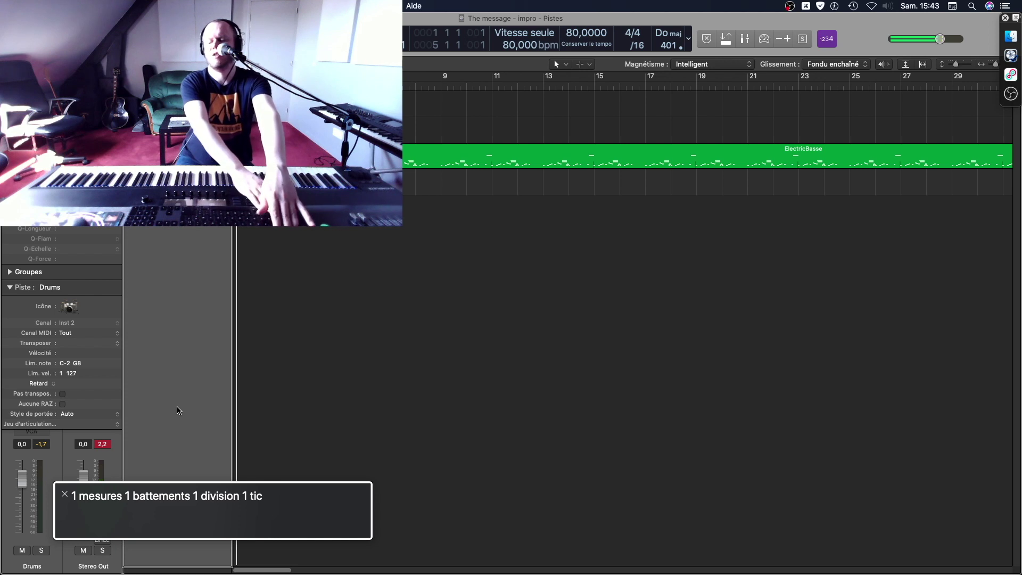
Set the quantize value to Croche for the recorded drum region and quantize it.
key("ctrl+alt+space")
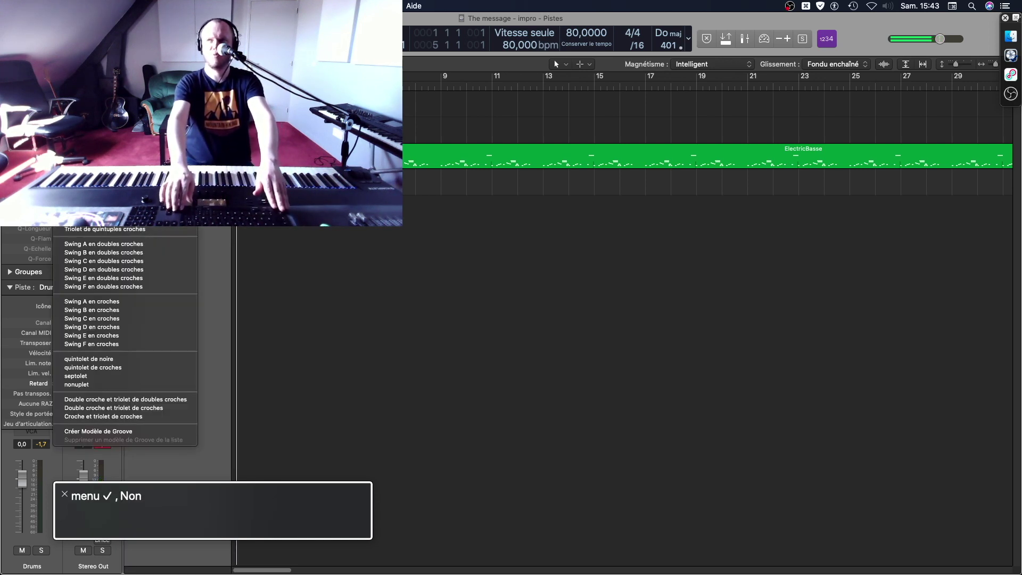
key("Down")
key("Down")
key("Down")
key("Down")
key("Down")
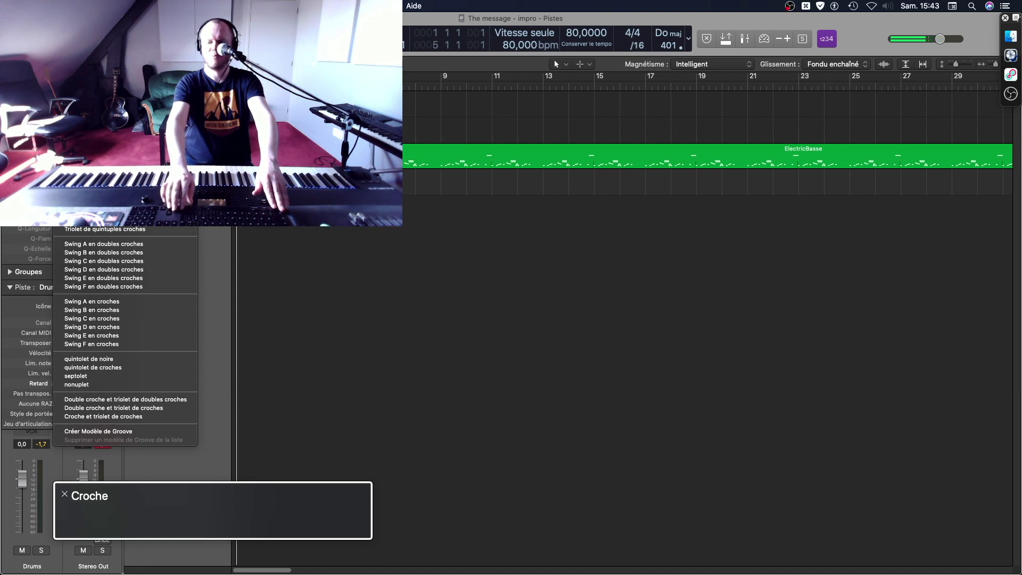
key("ctrl+alt+space")
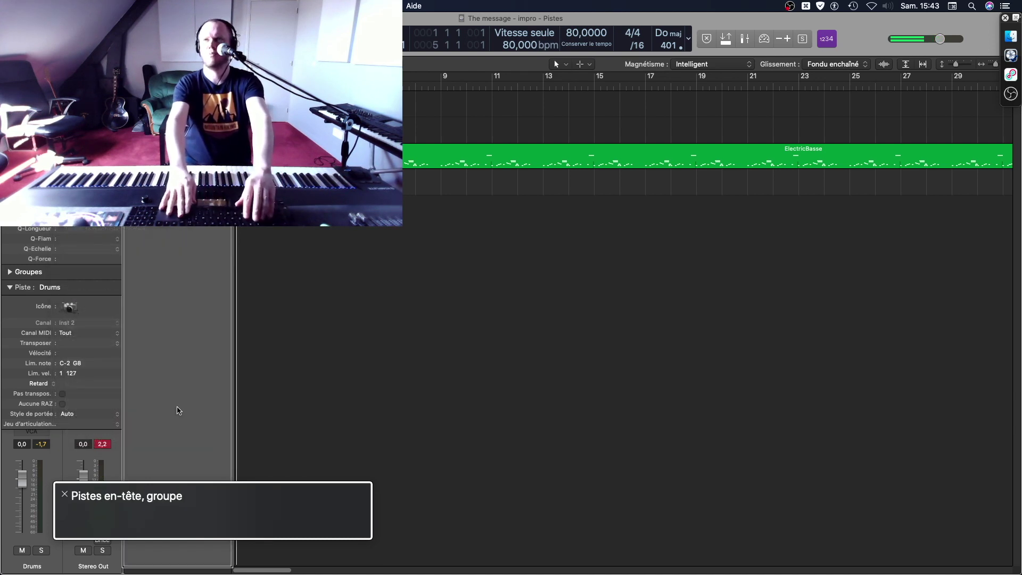
key("q")
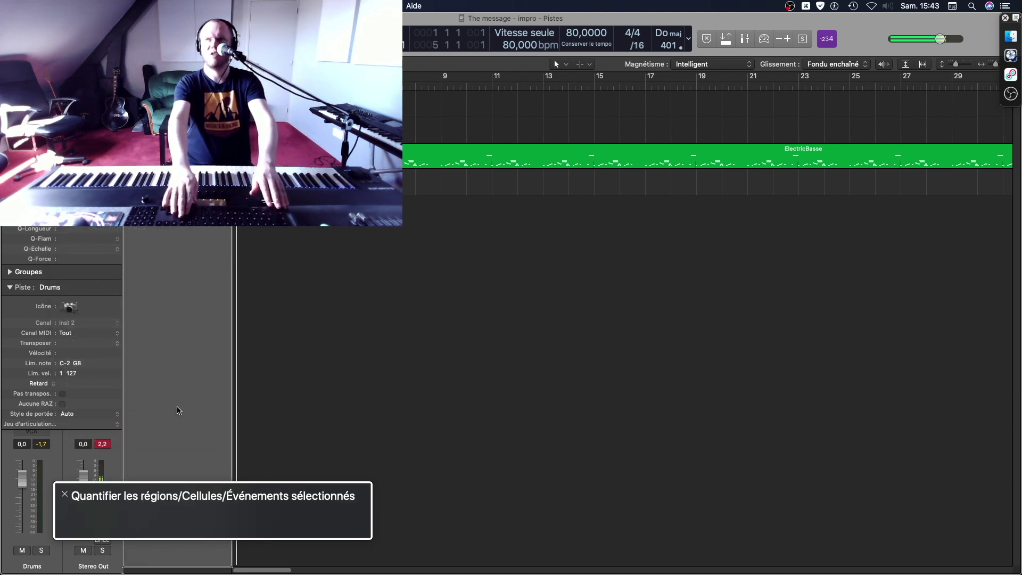
Play back the quantized drums with the bass from bar 1 and return to the start.
key("Return")
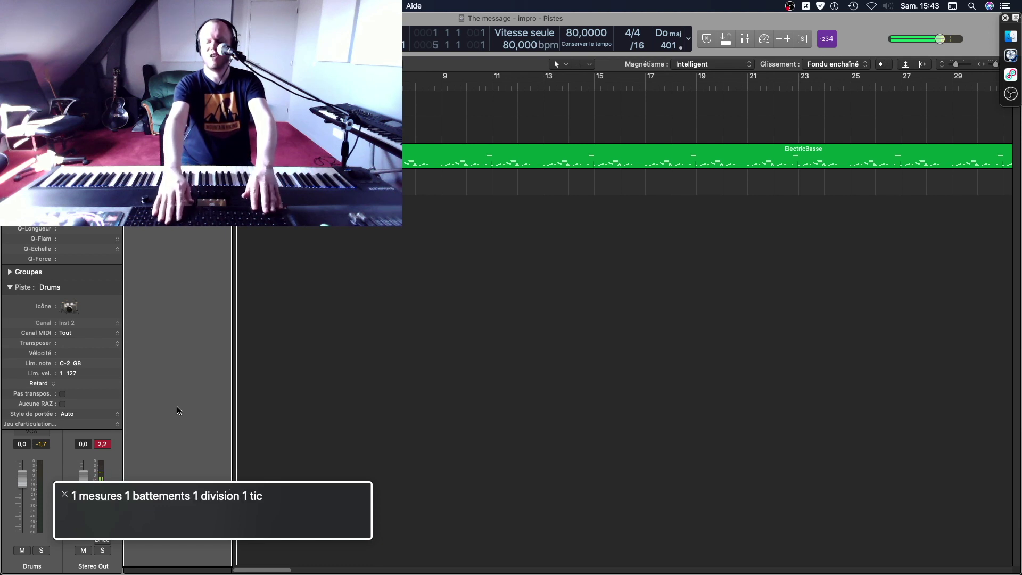
key("space")
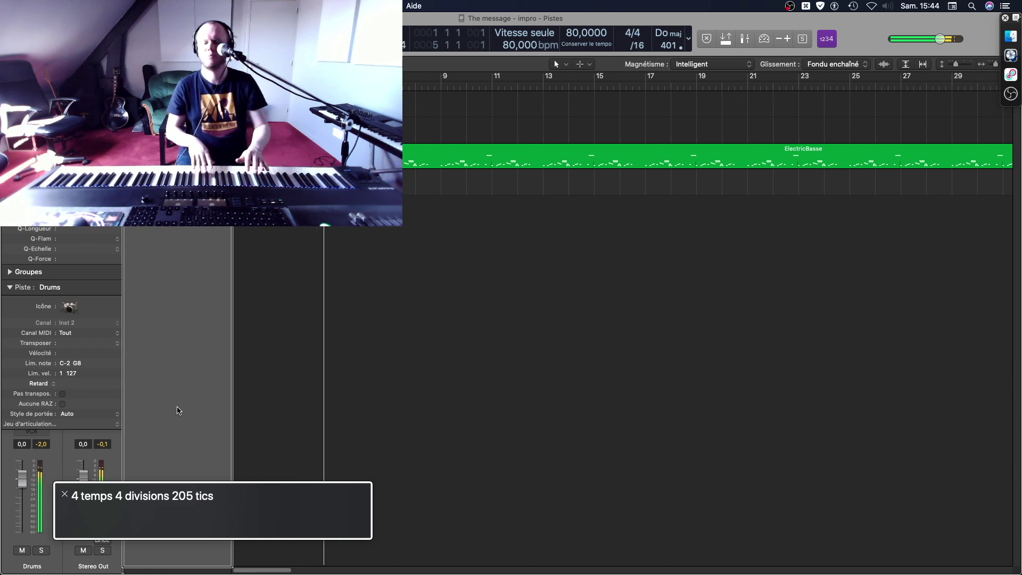
key("Return")
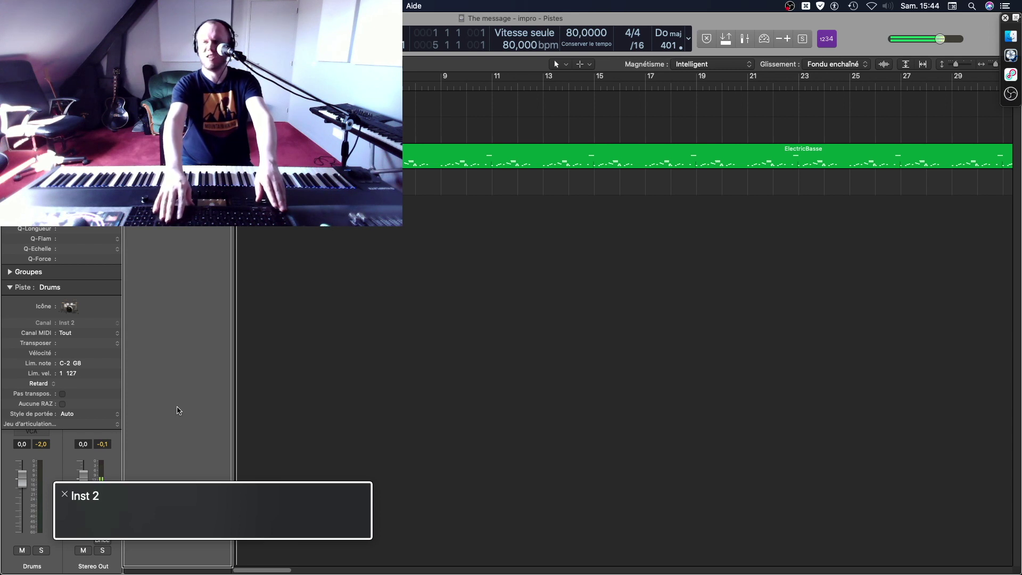
Split the recorded drum region at the start of bar 5.
key("period")
key("period")
key("period")
key("period")
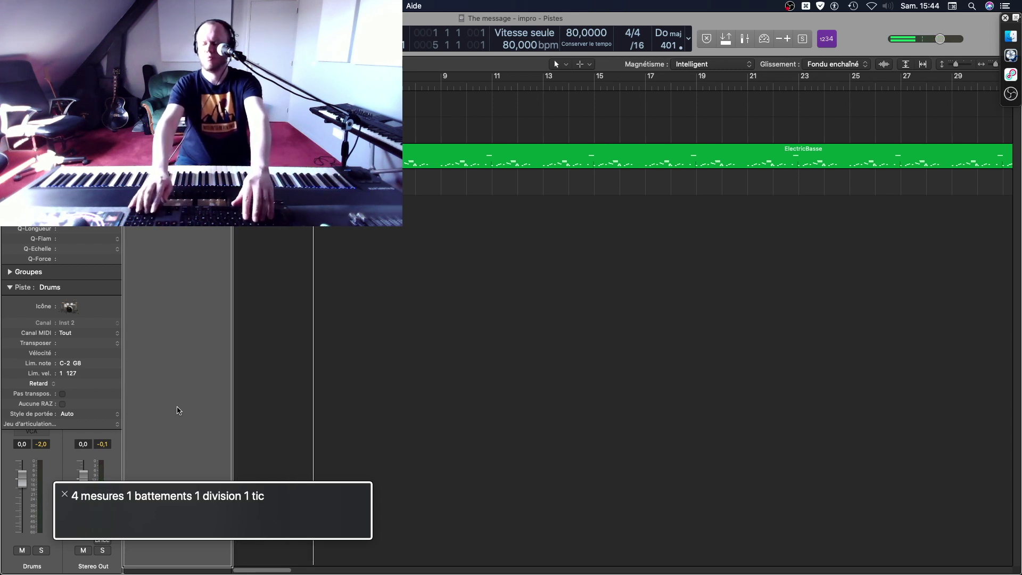
key("super+t")
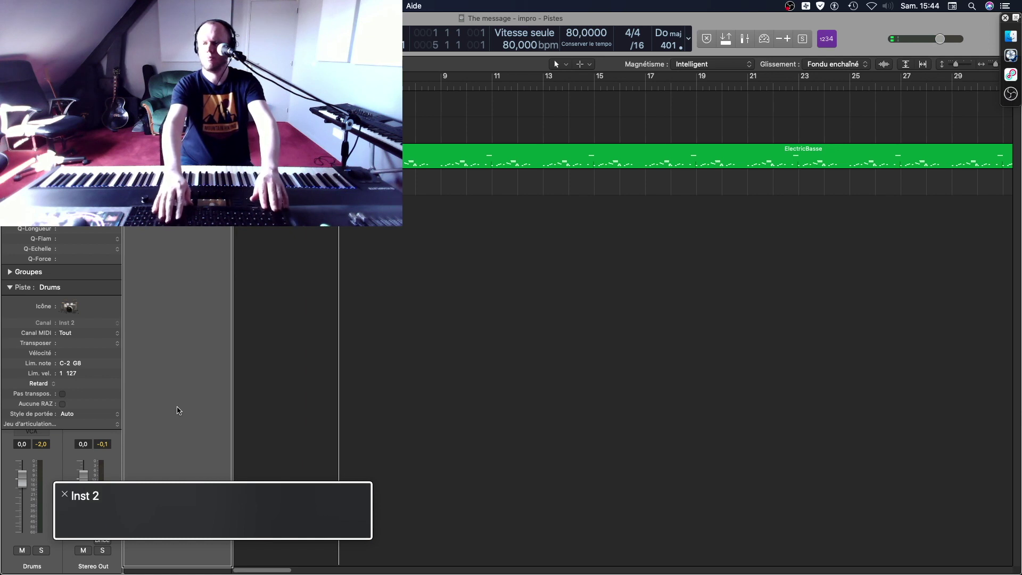
Return to bar 1 and repeat the drum region with 99 copies, using Auto adjustment.
key("Return")
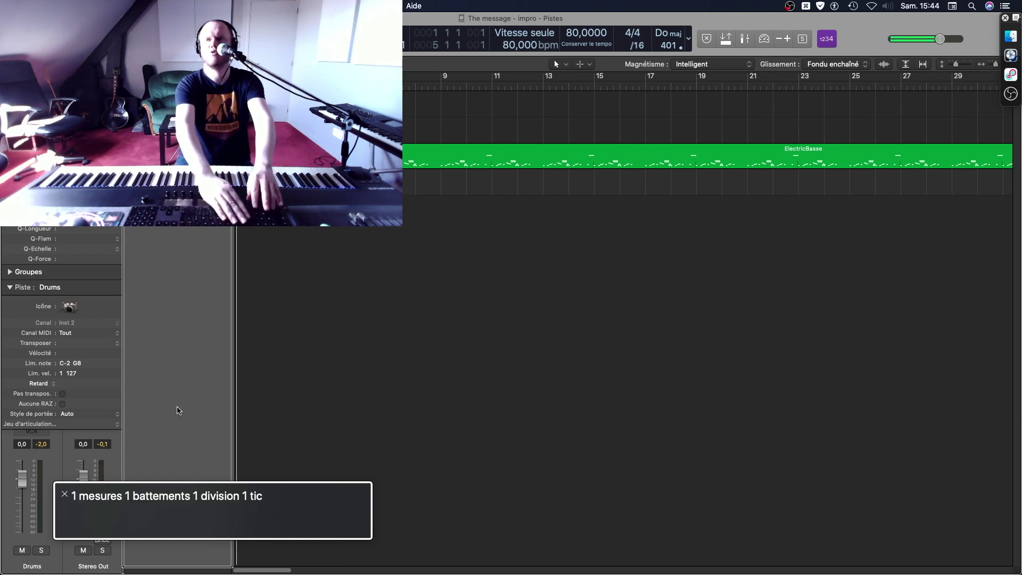
key("super+r")
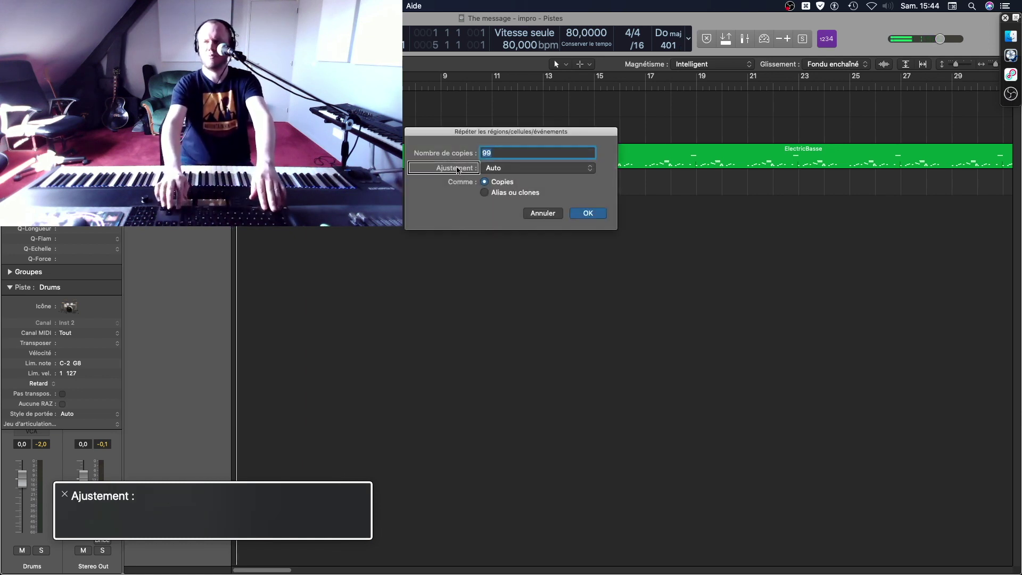
left_click(588, 214)
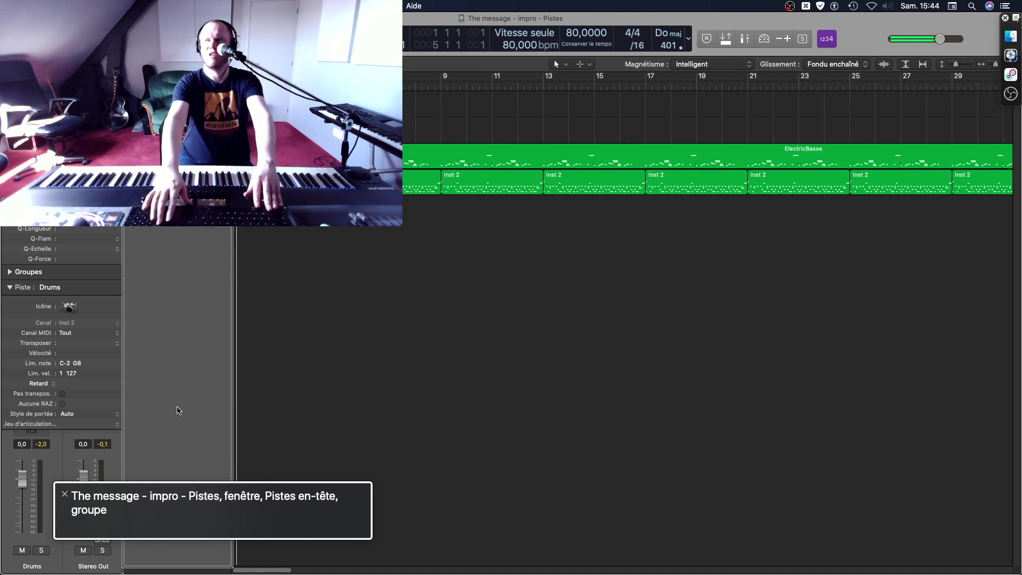
Raise the ElectricBasse track volume to -2.0 dB and reselect the Drums track.
key("Up")
key("Down")
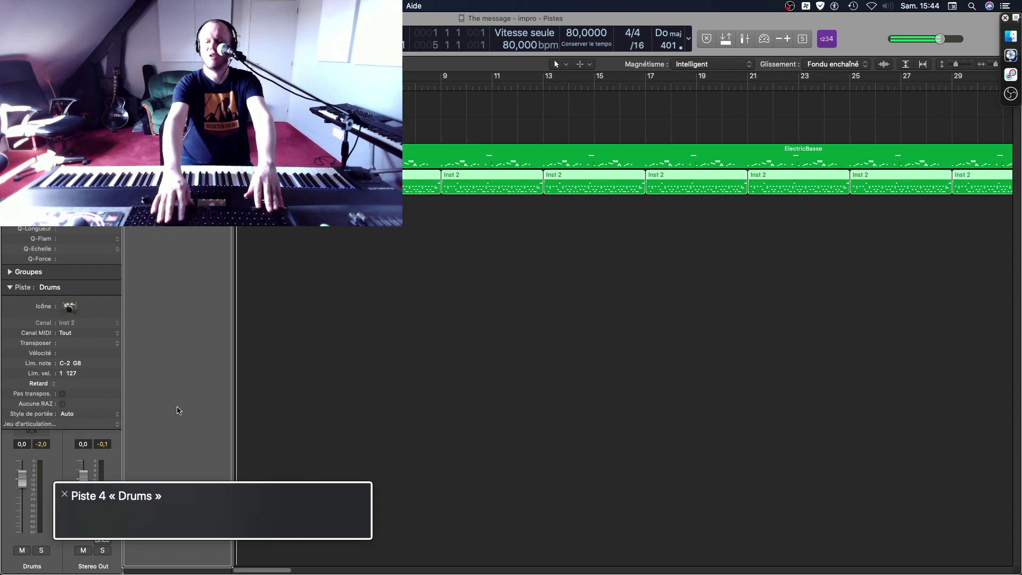
key("Up")
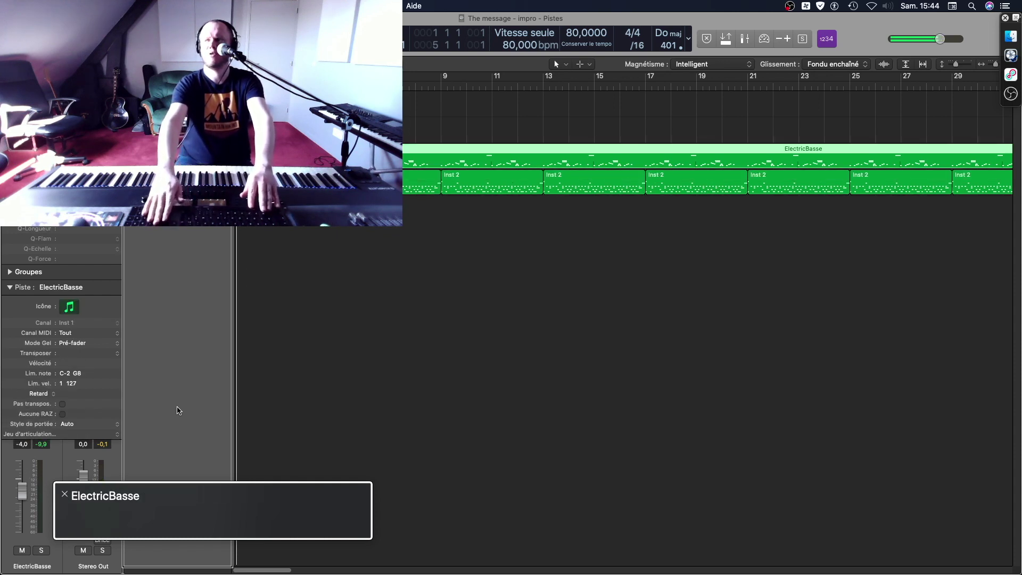
key("ctrl+alt+Up")
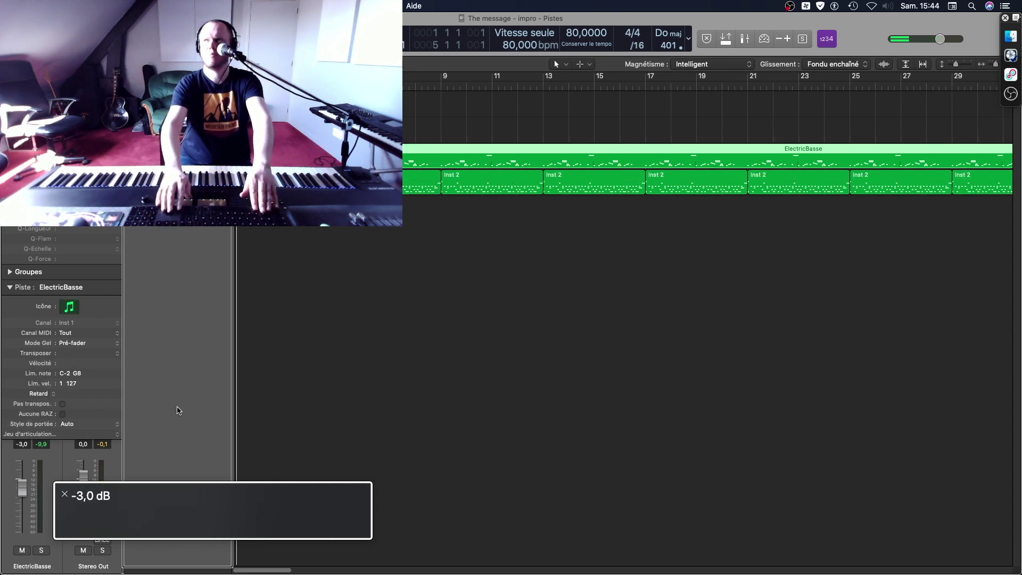
key("ctrl+alt+Up")
key("Down")
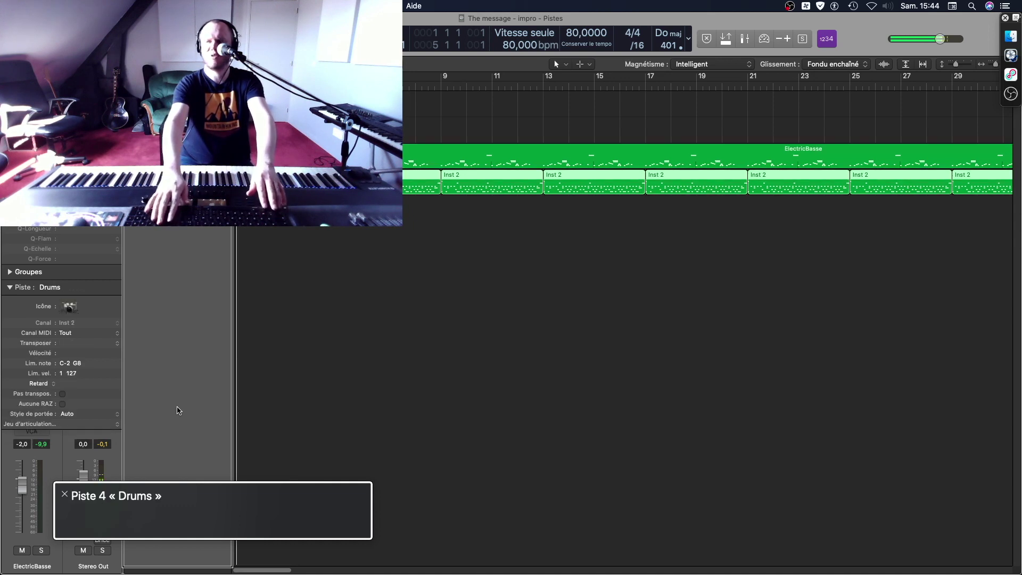
Play back the bass and drums, set the ElectricBasse volume to -3.0 dB, and return to the start.
key("space")
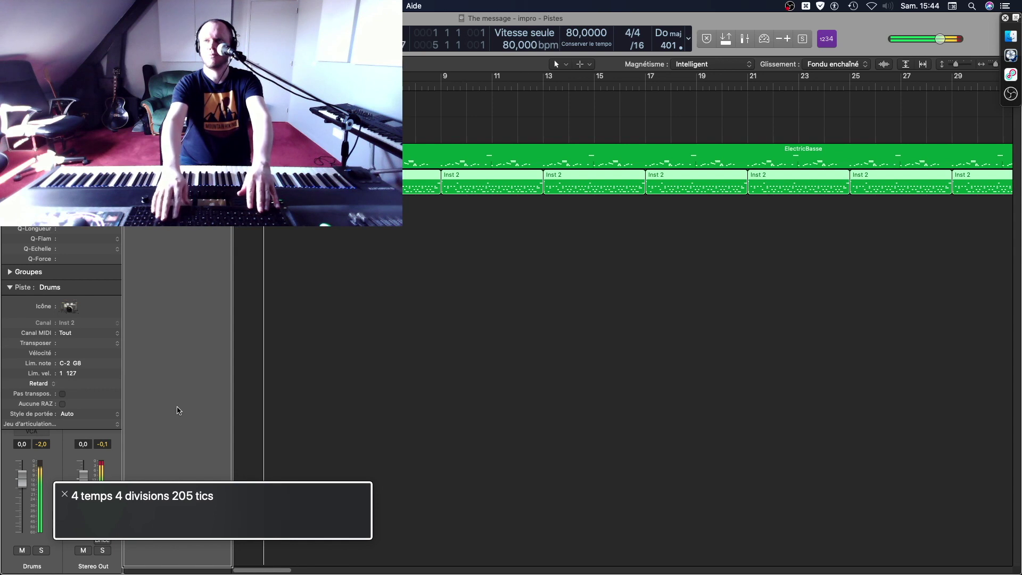
key("space")
key("Up")
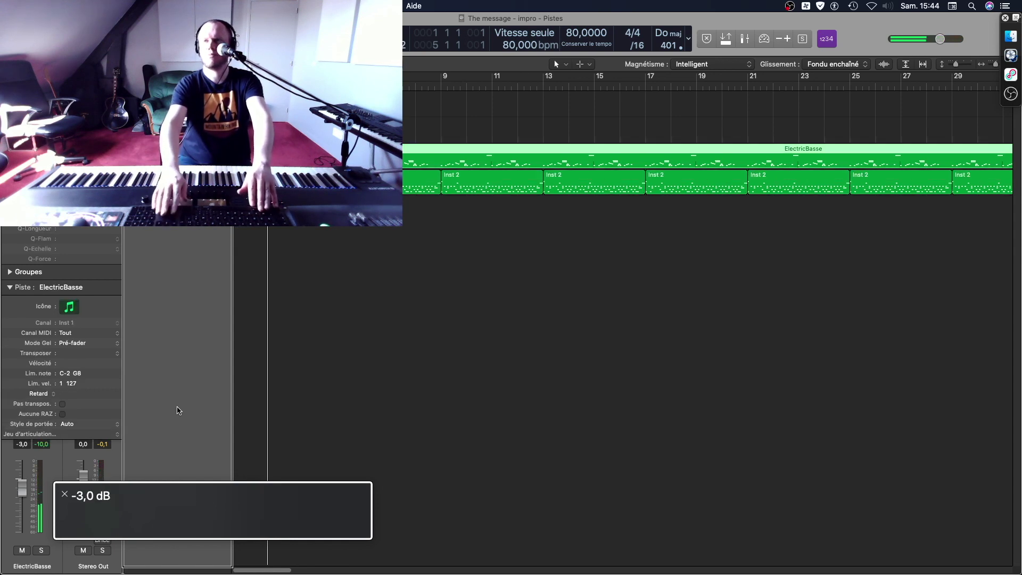
key("Down")
key("Return")
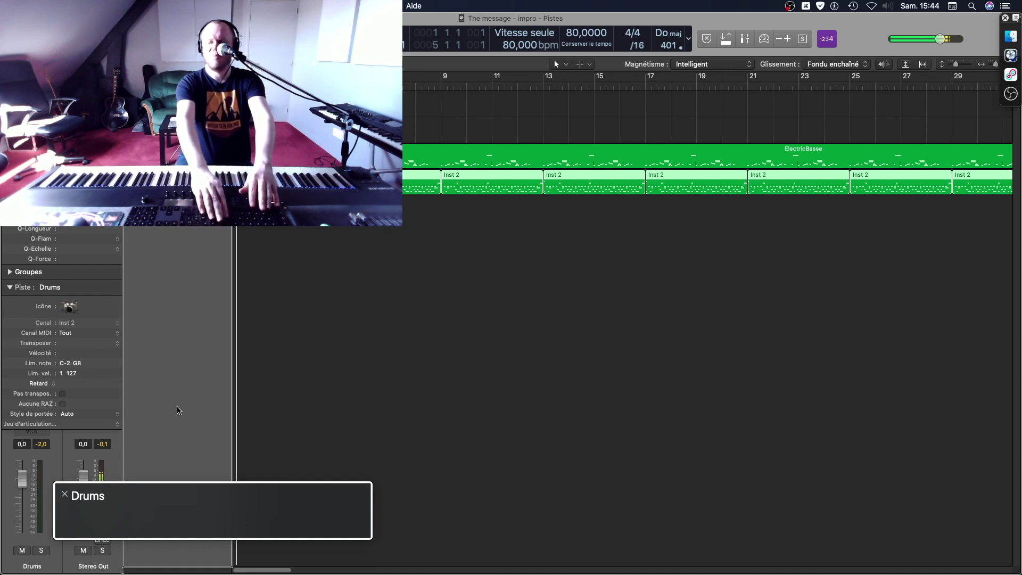
Add a new software instrument track and load Sampler (Multi-Sample) as its instrument.
key("alt+super+s")
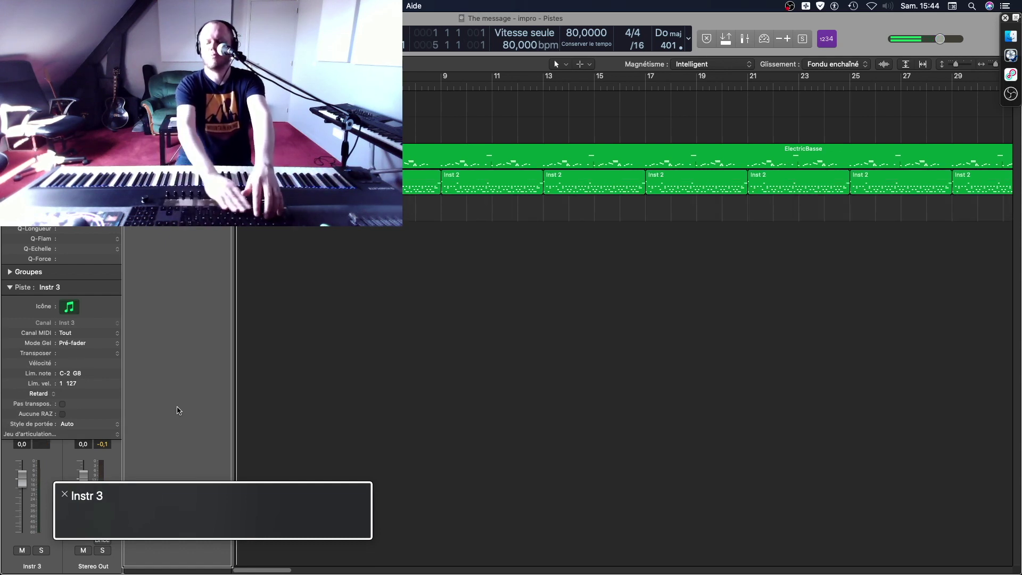
key("ctrl+alt+space")
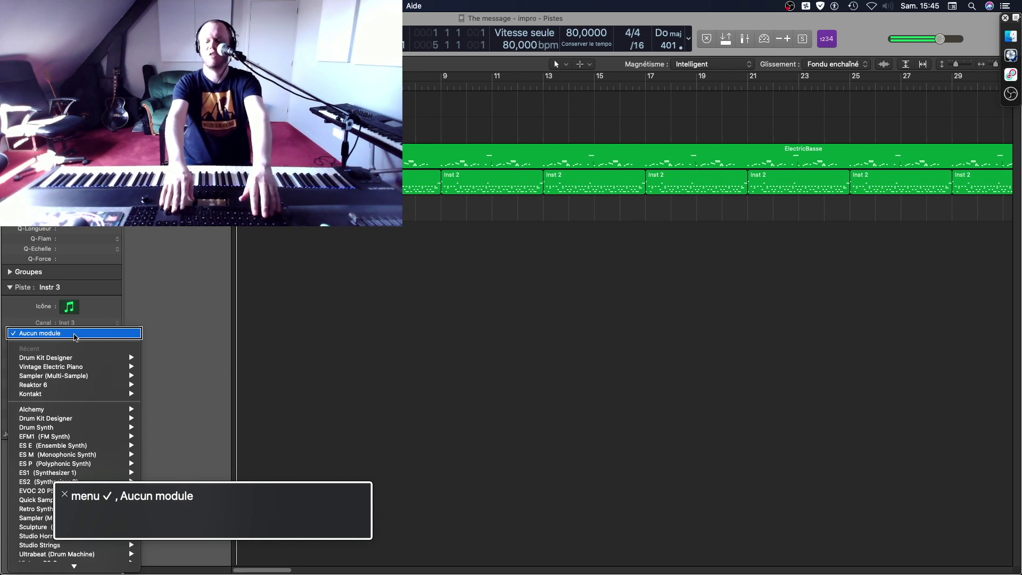
key("Down")
key("Down")
key("Down")
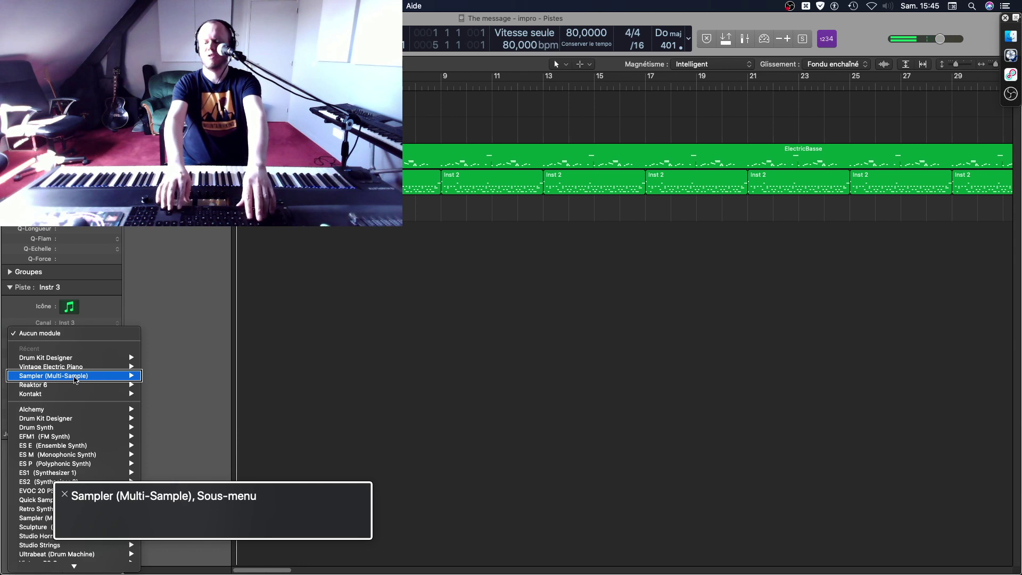
key("Right")
key("Down")
key("Return")
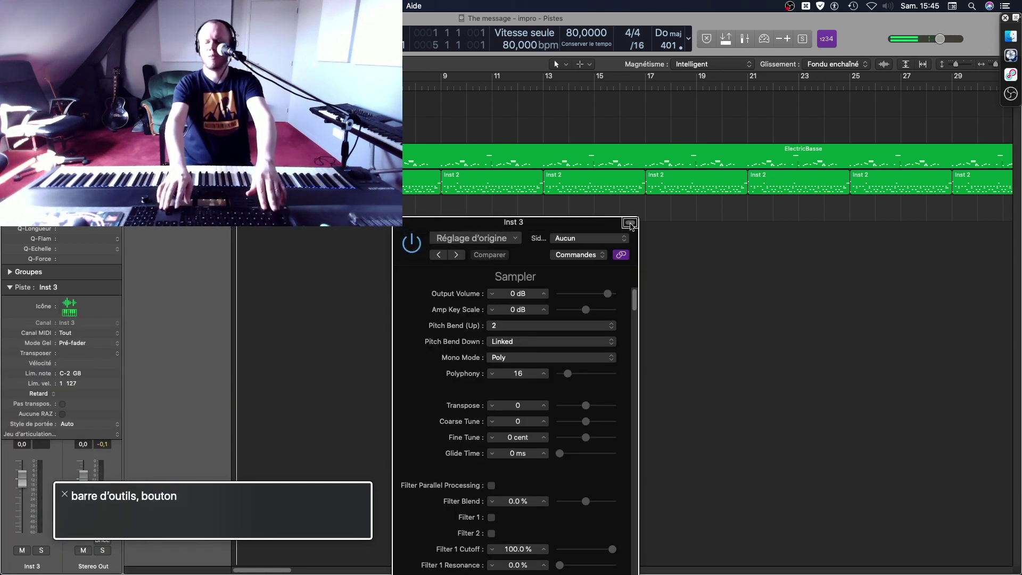
Load the Studio Tight Kit preset from the acoustic drum kits into Sampler and close the plug-in window.
key("ctrl+alt+Right")
key("ctrl+alt+Right")
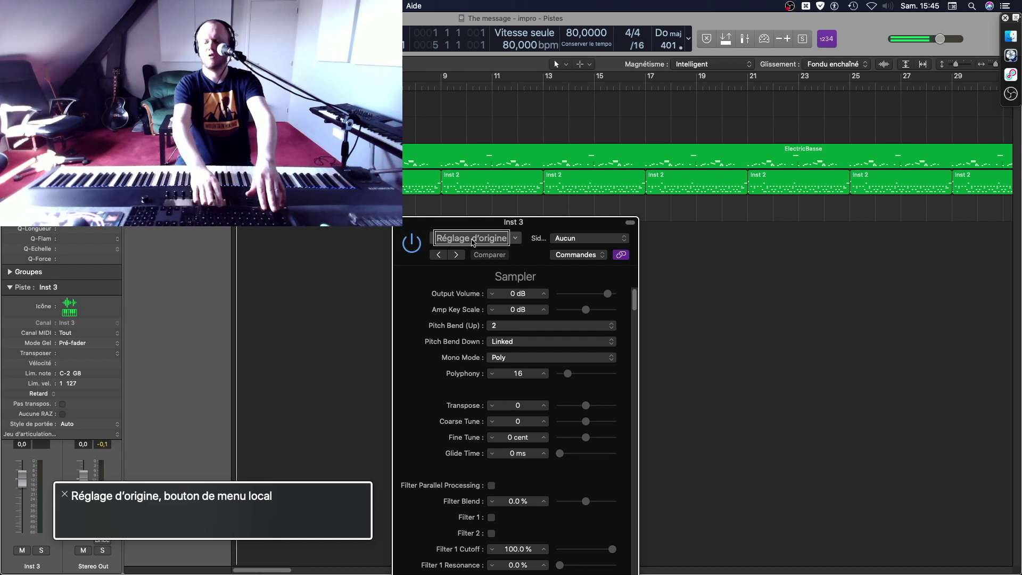
key("ctrl+alt+space")
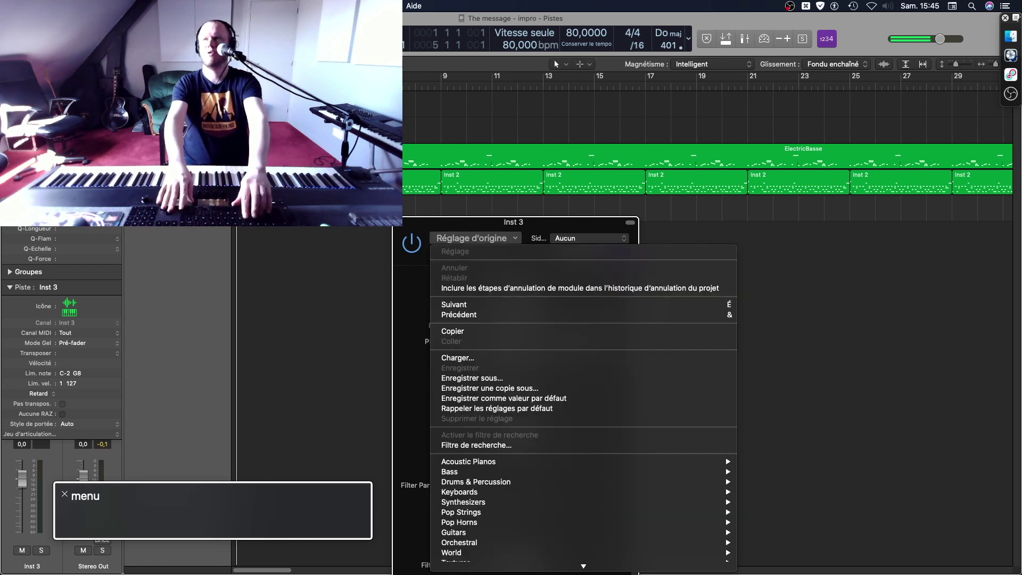
key("d")
key("Right")
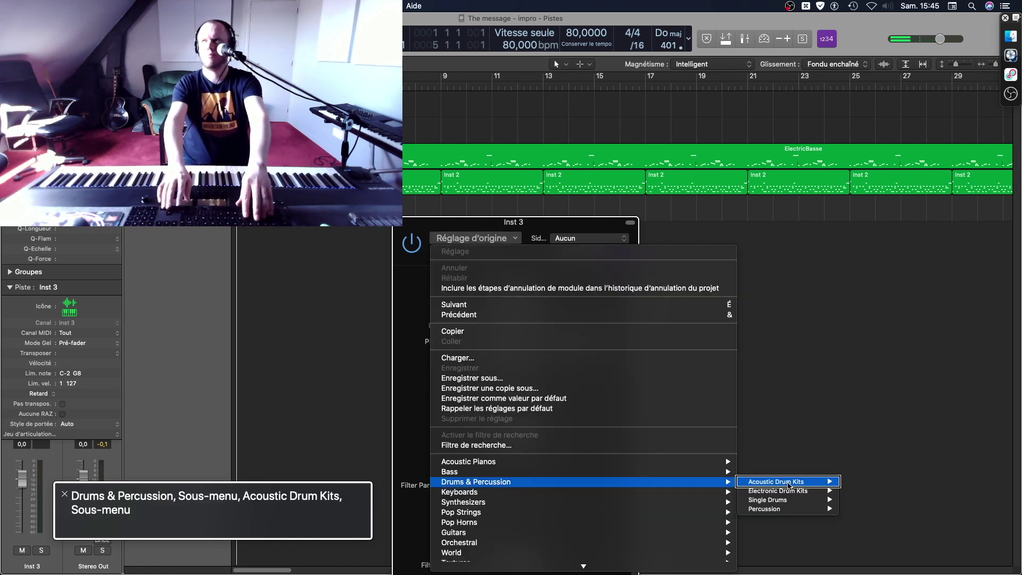
key("Right")
key("Up")
key("Up")
key("Up")
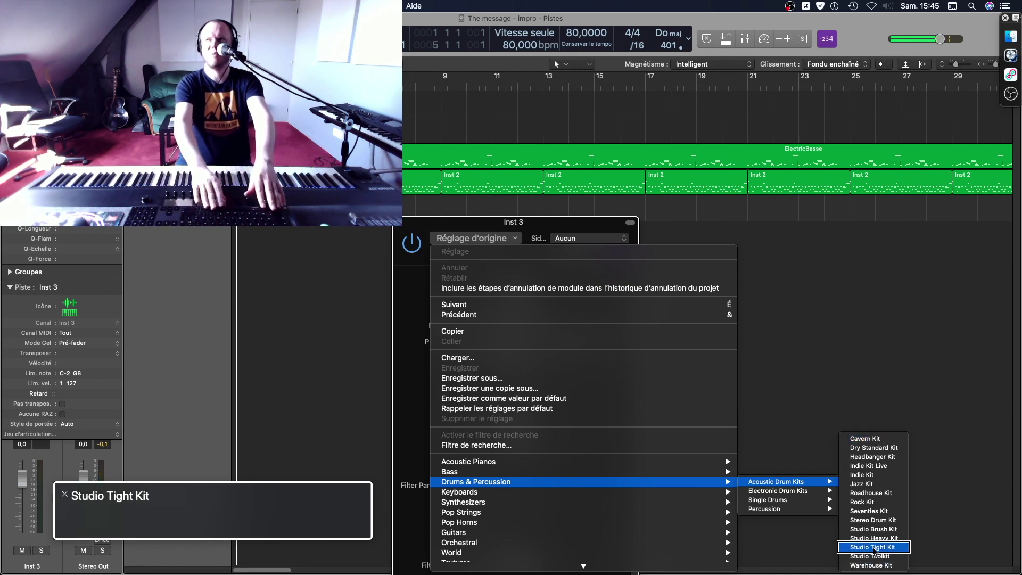
key("Return")
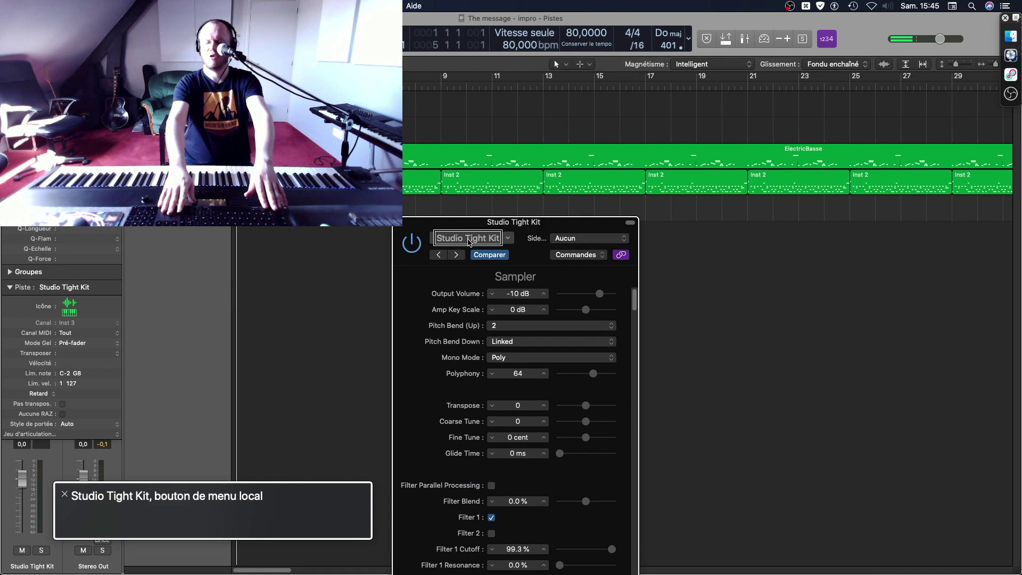
key("super+w")
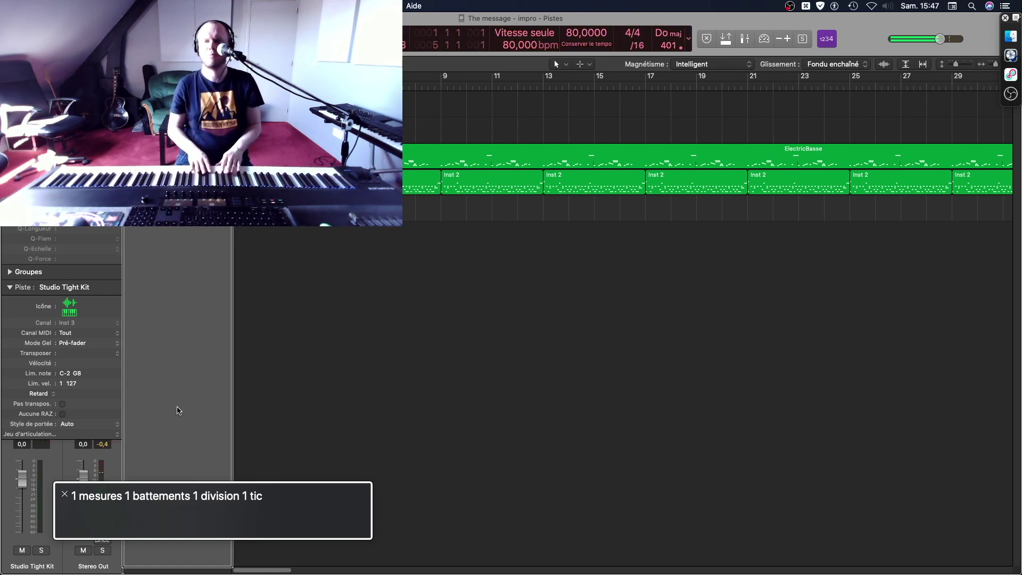
Record the percussion part on the Studio Tight Kit track from bar 1 and quantize it to Double croche.
key("space")
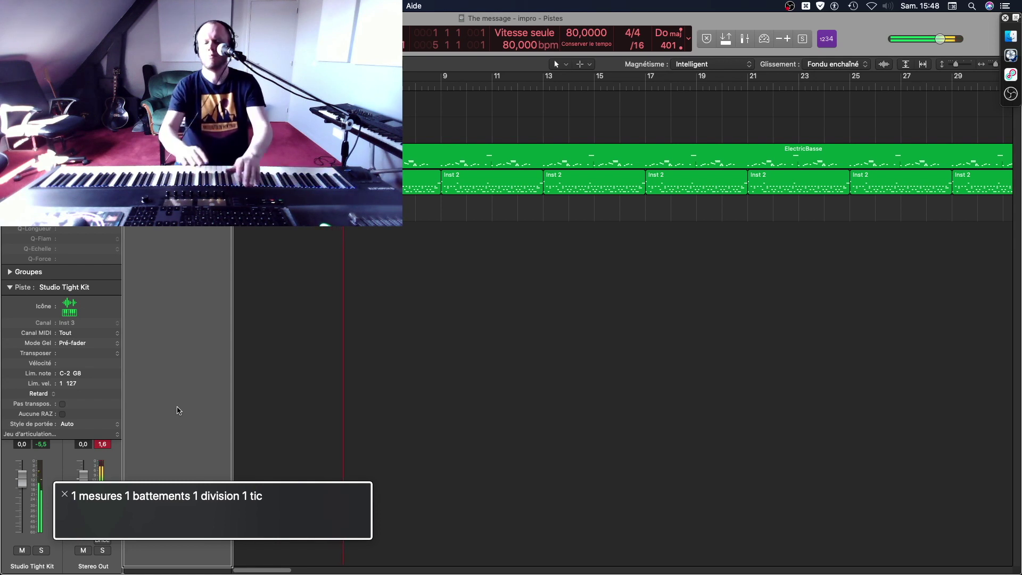
key("Return")
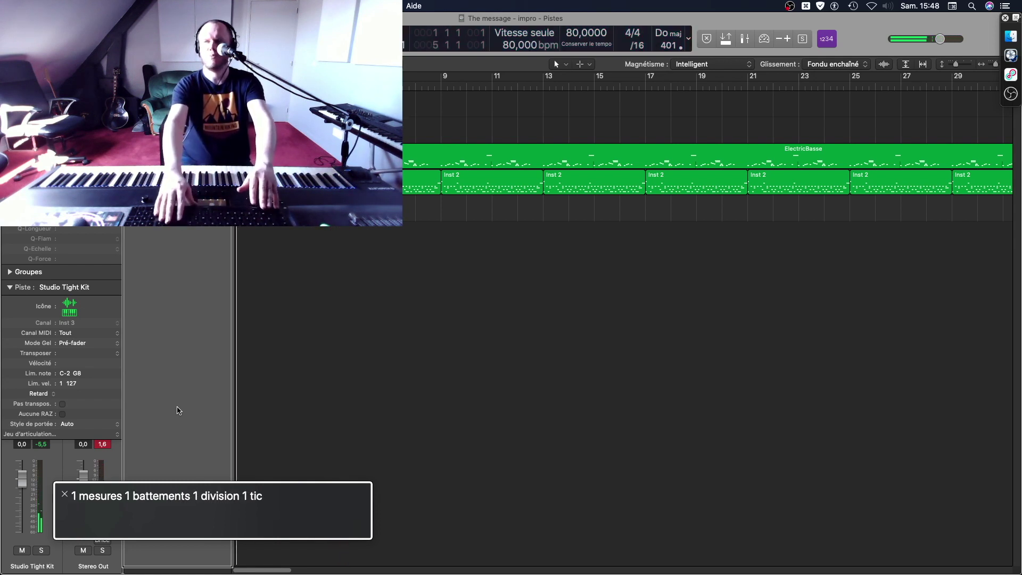
key("ctrl+alt+space")
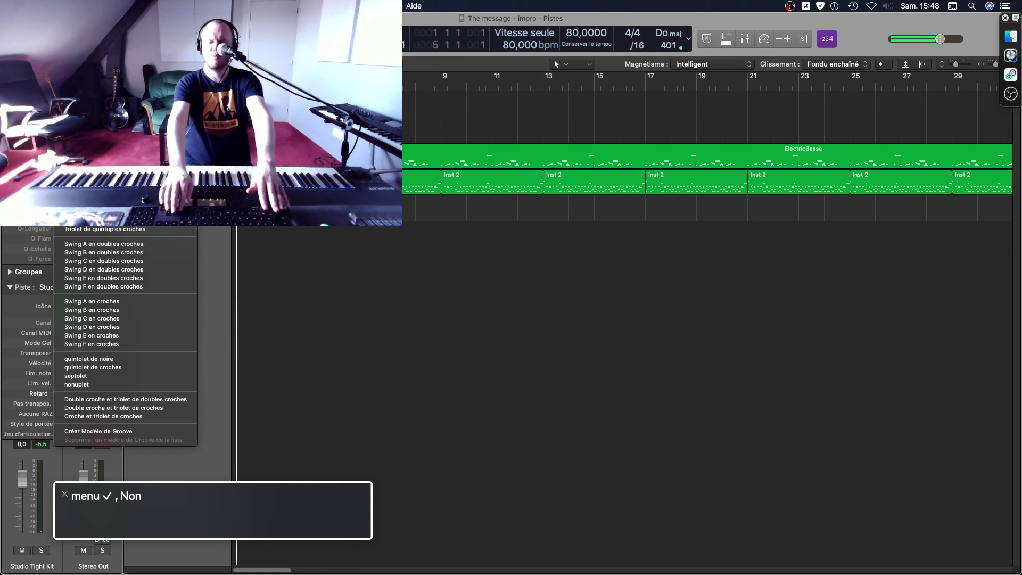
key("ctrl+alt+space")
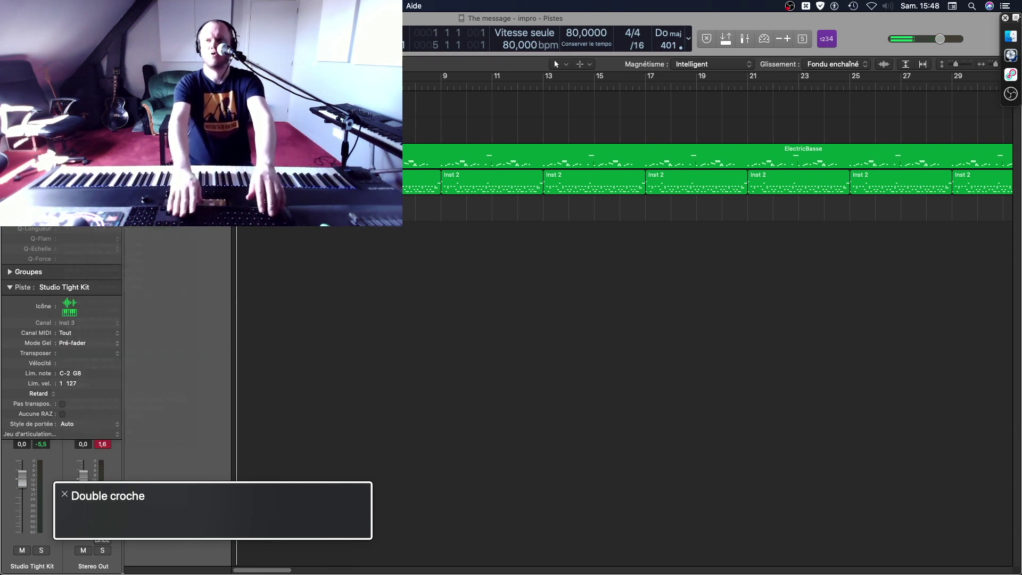
key("q")
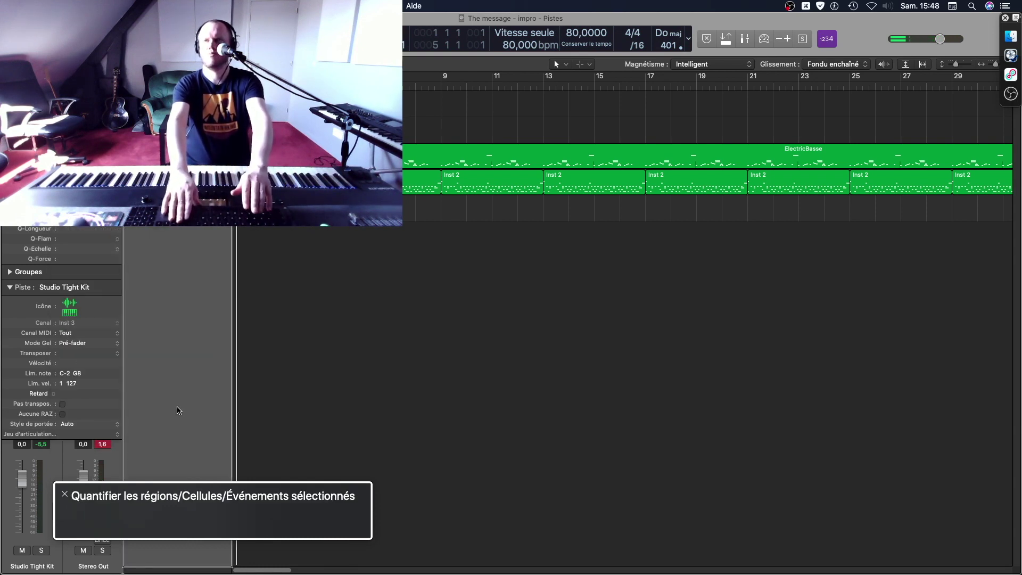
Play back the loop, set the Studio Tight Kit track volume to -3.0 dB, and return to bar 1.
left_click(495, 253)
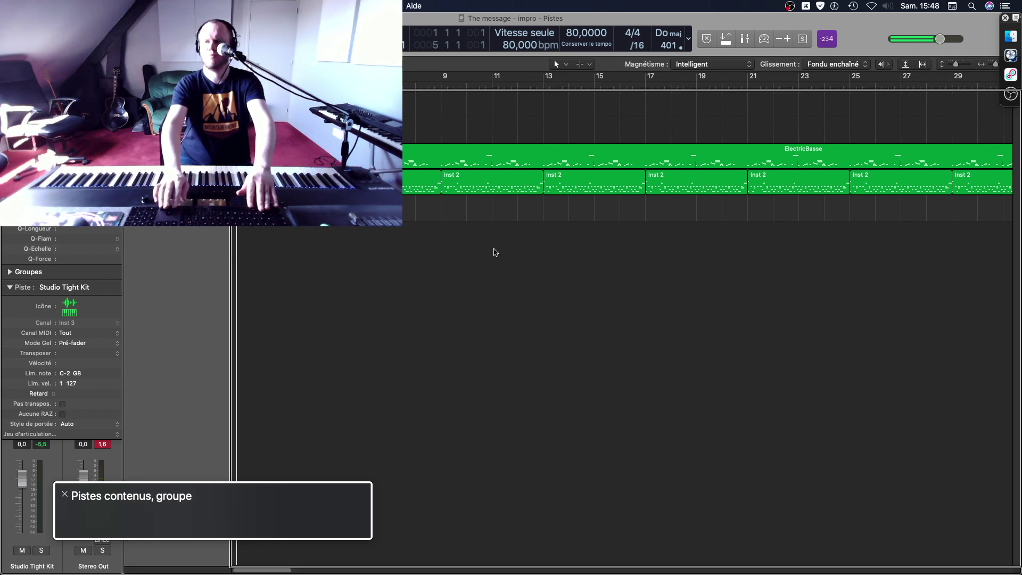
key("space")
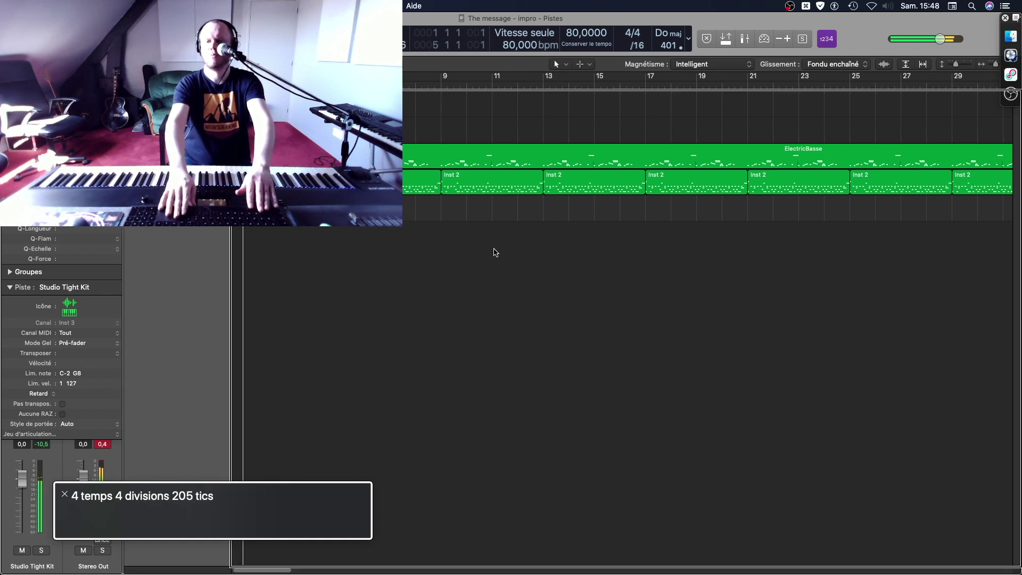
key("space")
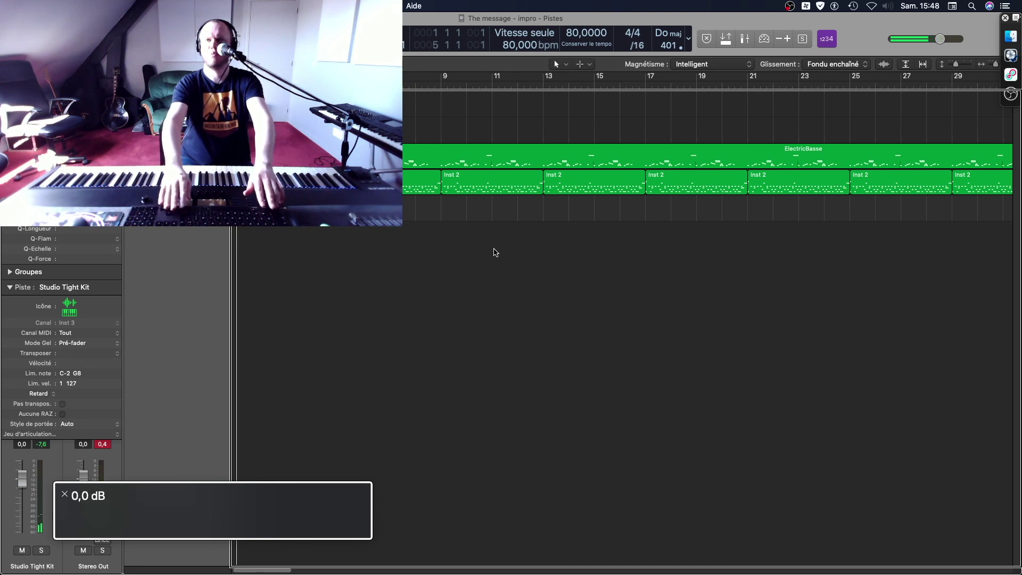
key("Down")
key("space")
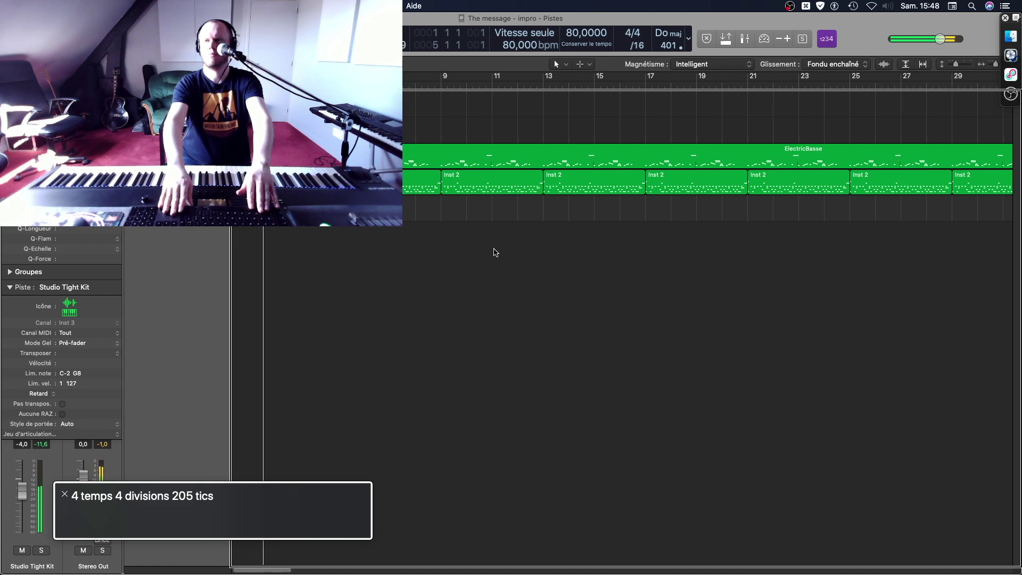
key("Up")
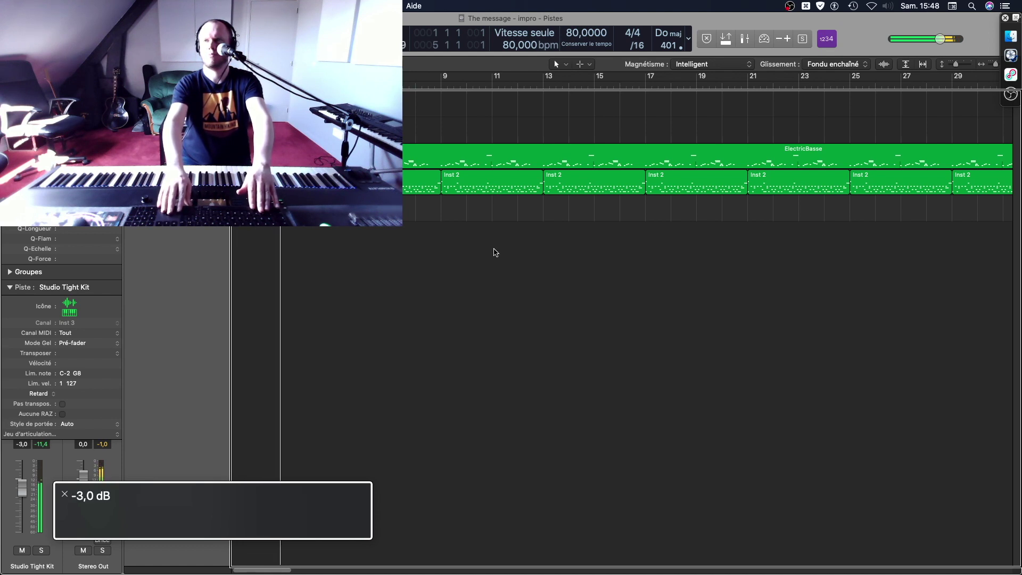
key("space")
key("Return")
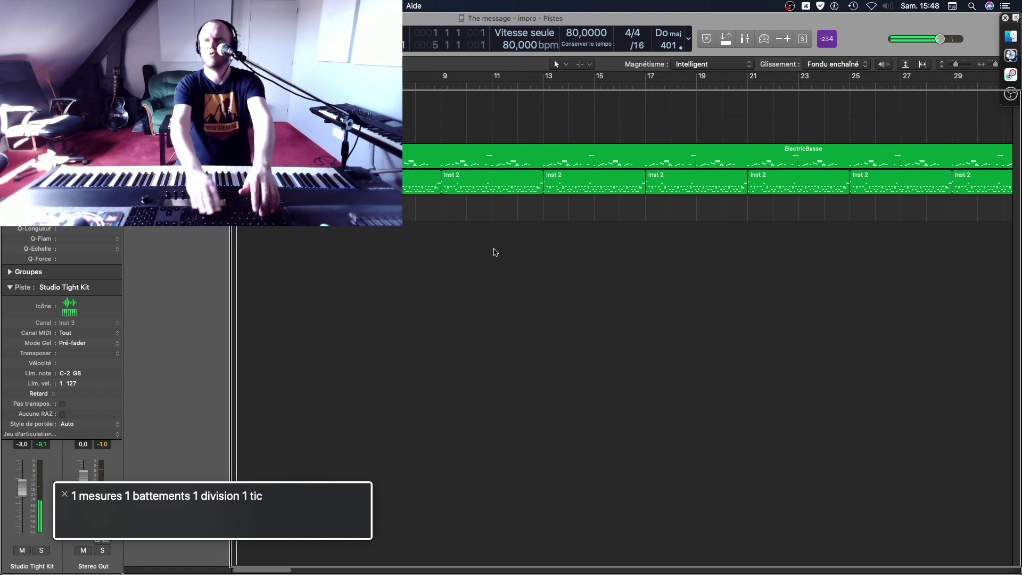
Rename the Studio Tight Kit track as Perc.
key("r")
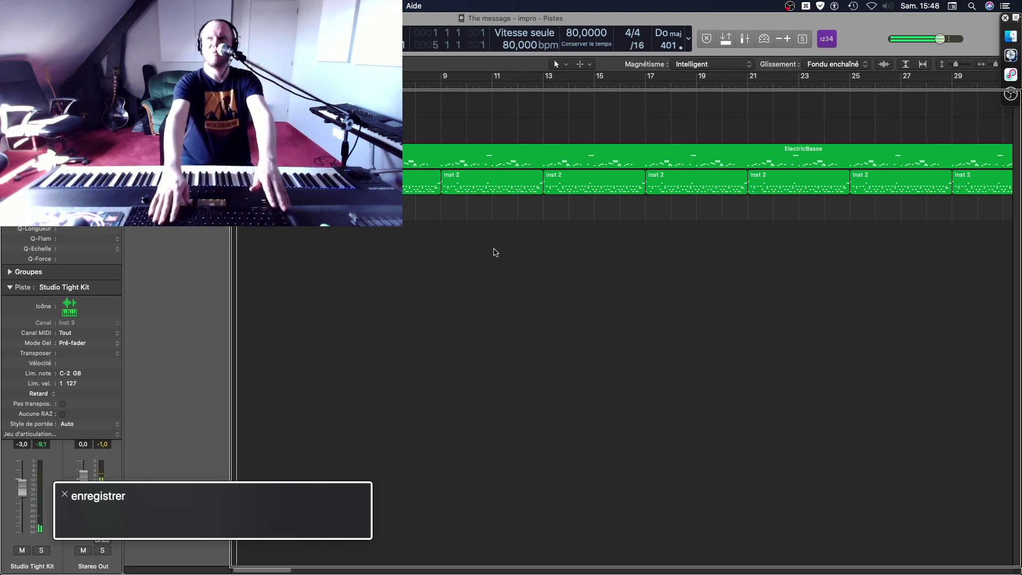
key("Up")
key("Down")
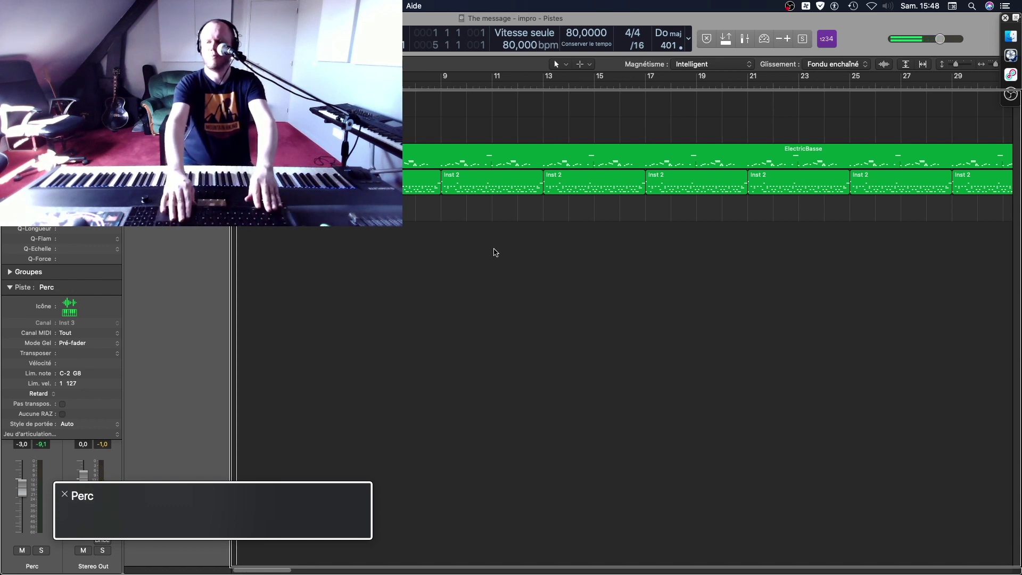
Return the playhead to bar 1 and save the project.
key("Return")
key("super+s")
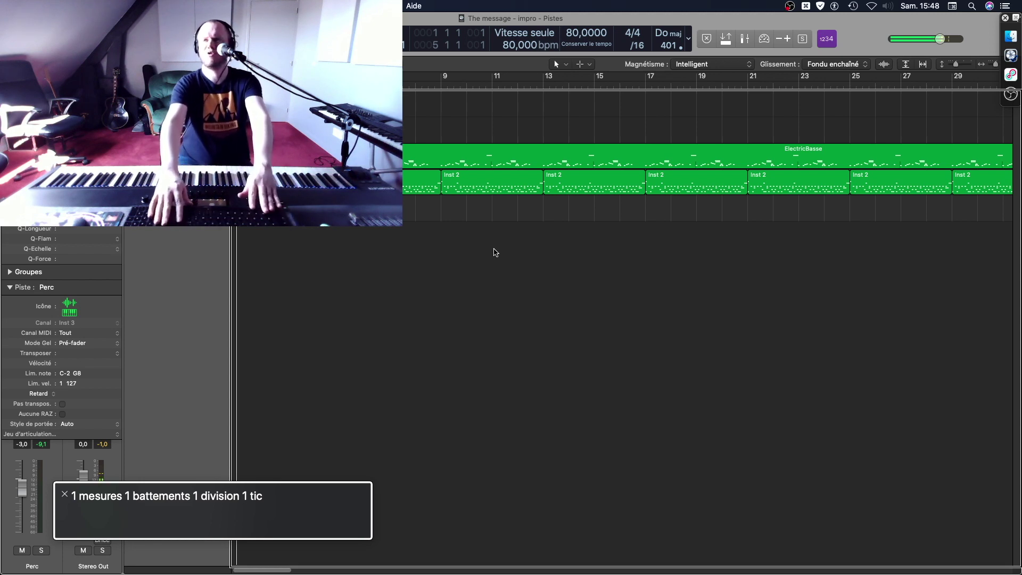
Create a new software instrument track below Perc and load the stereo Vintage Electric Piano on it.
key("Down")
key("alt+super+s")
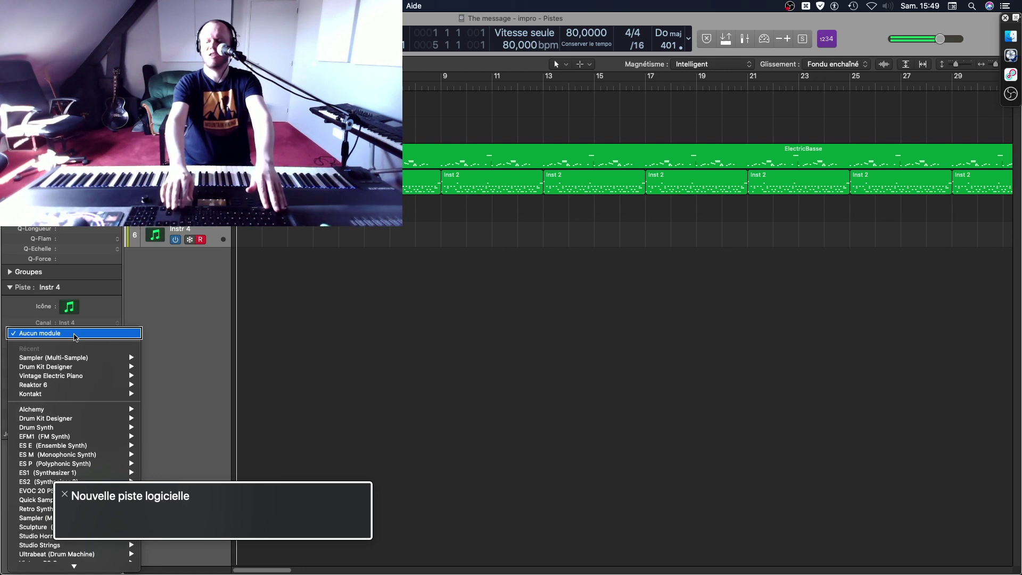
key("Down")
key("Down")
key("Down")
key("Down")
key("Right")
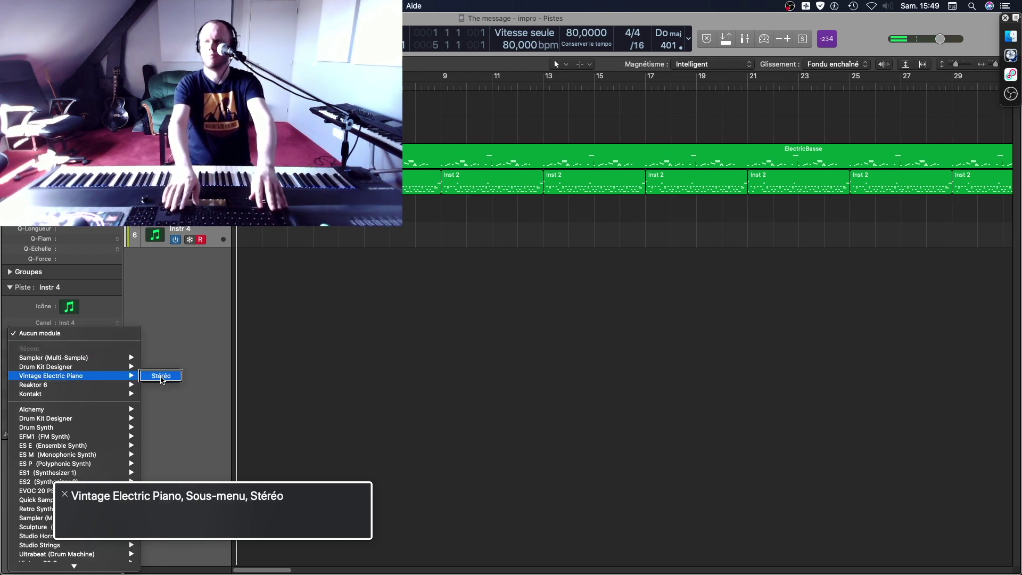
key("Return")
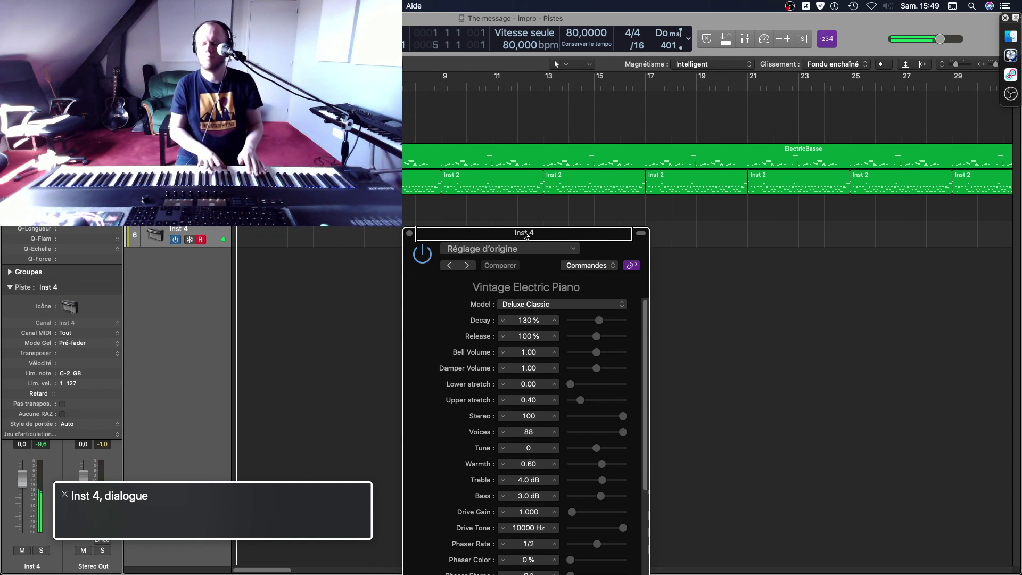
Play back the loop from bar 1 to rehearse the electric piano part over it, and return to bar 1.
key("Return")
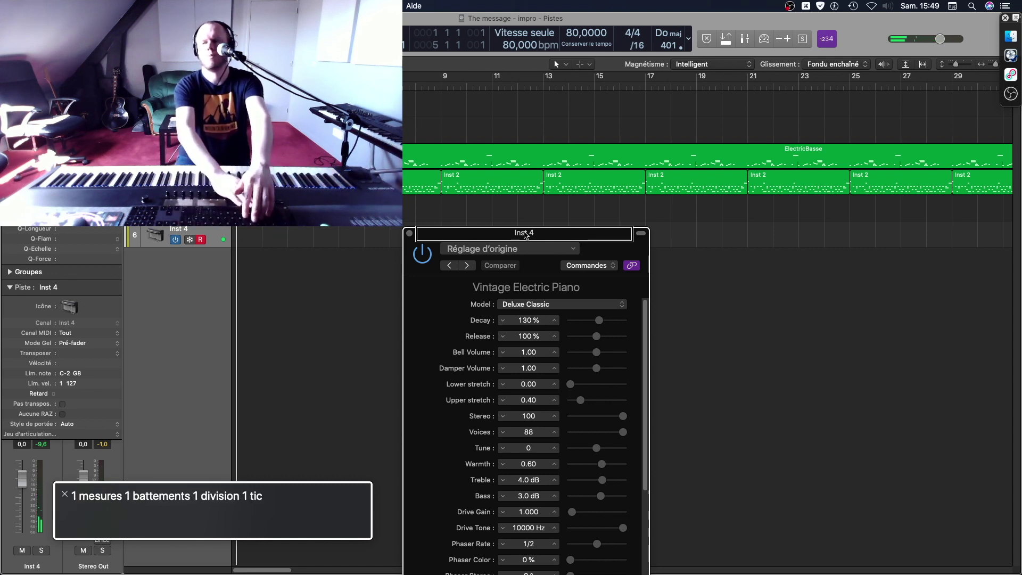
key("space")
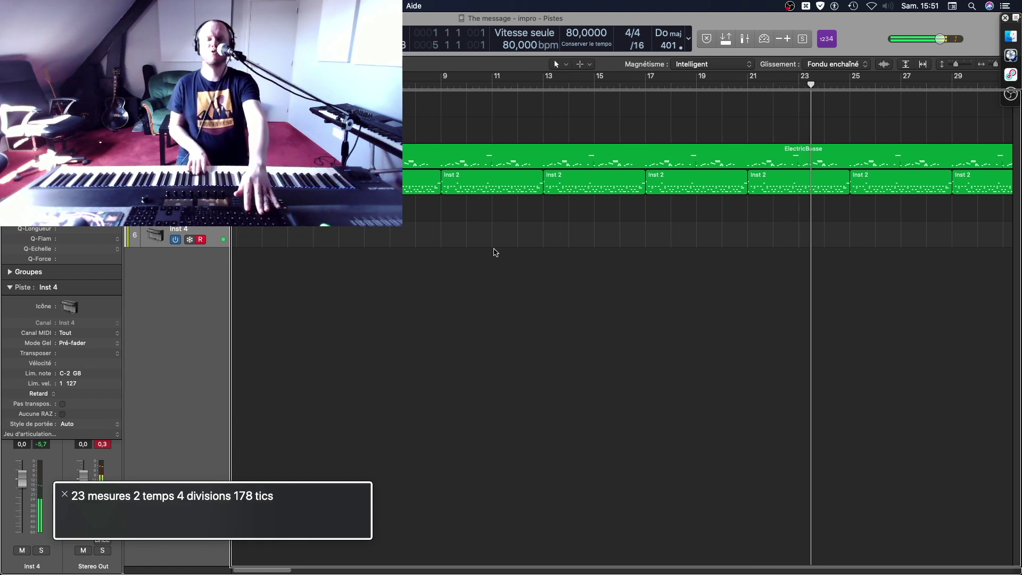
key("Return")
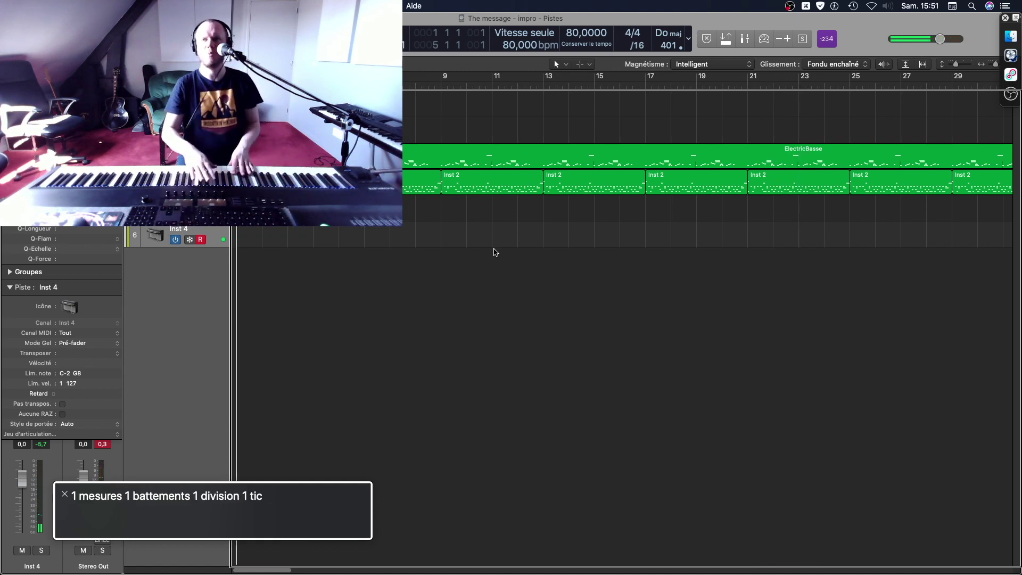